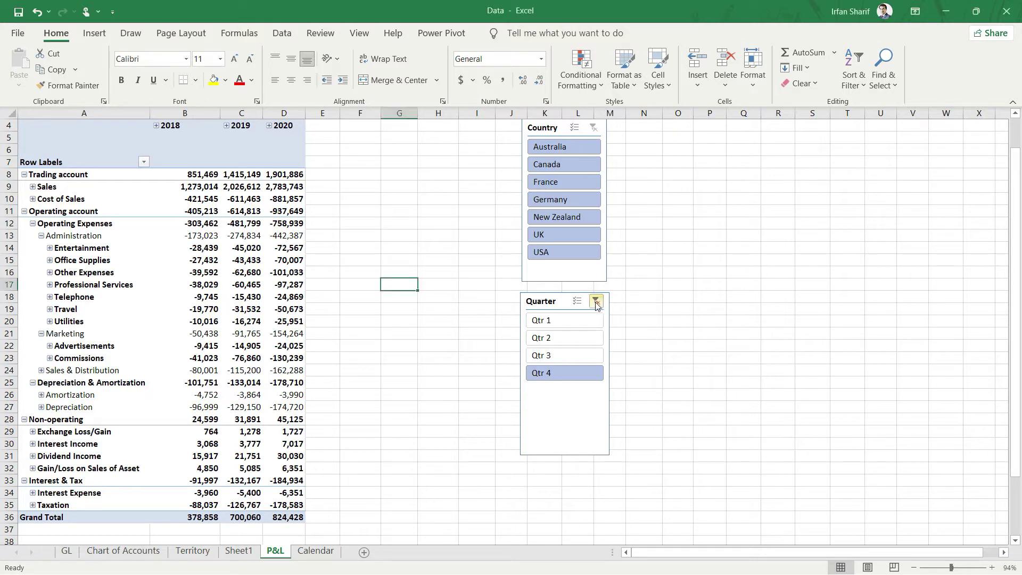
# Step: Clear the Quarter slicer's filter and move the Country and Quarter slicers away from the pivot table, to about columns Q to S
pyautogui.click(596, 302)
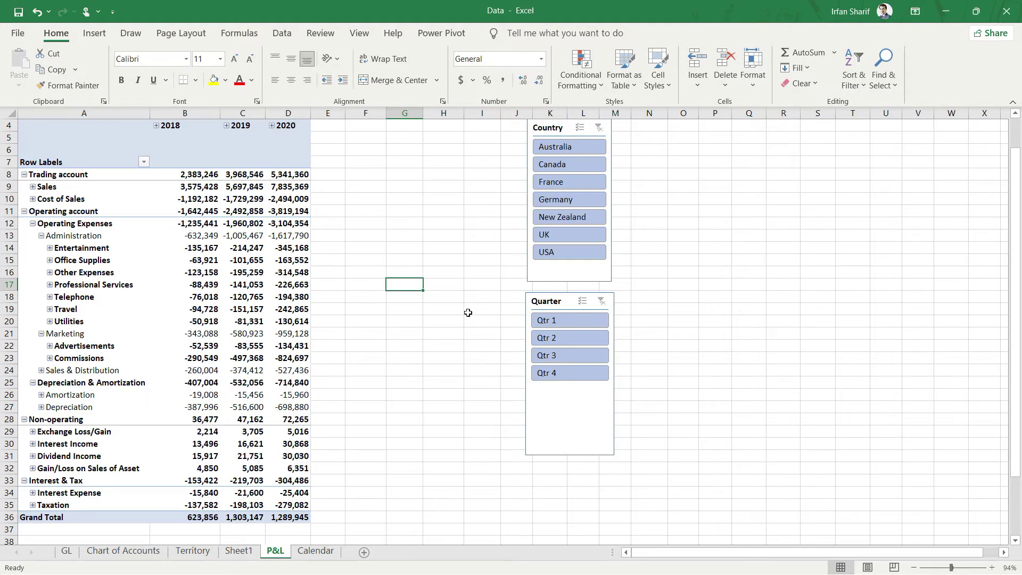
pyautogui.moveTo(591, 130); pyautogui.dragTo(798, 131)
pyautogui.moveTo(546, 296); pyautogui.dragTo(755, 300)
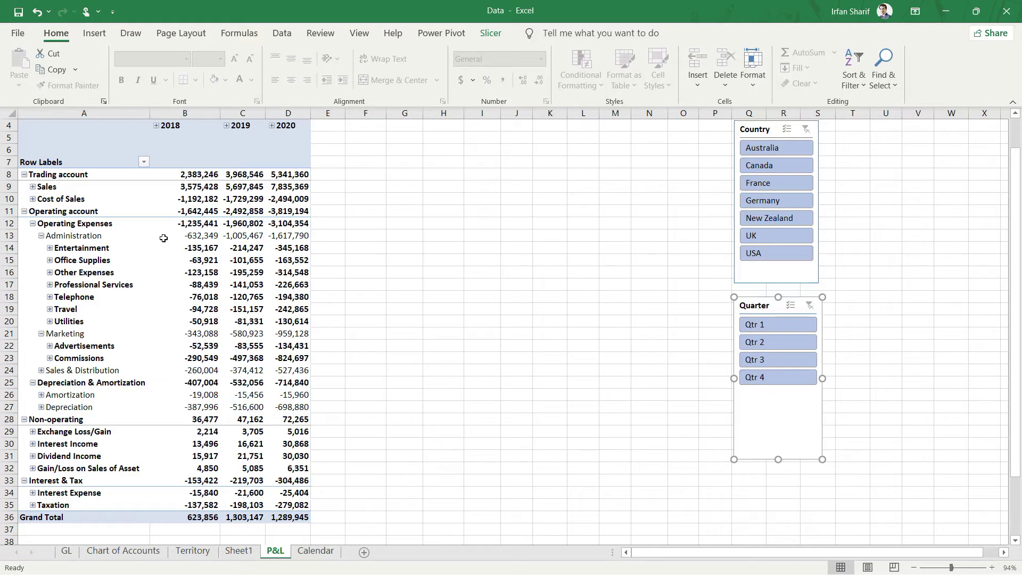
# Step: Select a cell in the profit and loss pivot table and narrow the PivotTable Fields pane
pyautogui.click(163, 237)
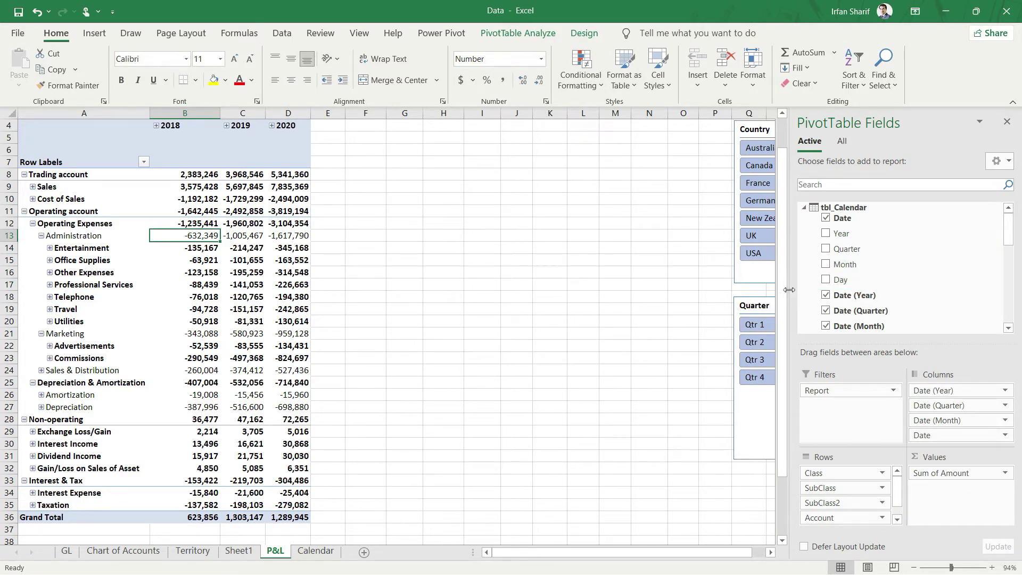
pyautogui.moveTo(788, 285); pyautogui.dragTo(824, 287)
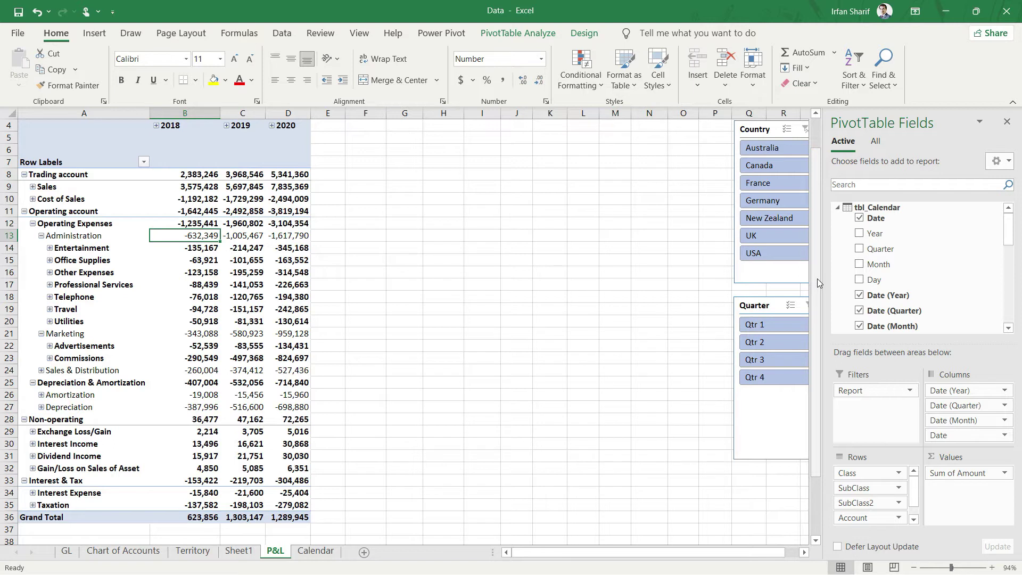
pyautogui.click(191, 172)
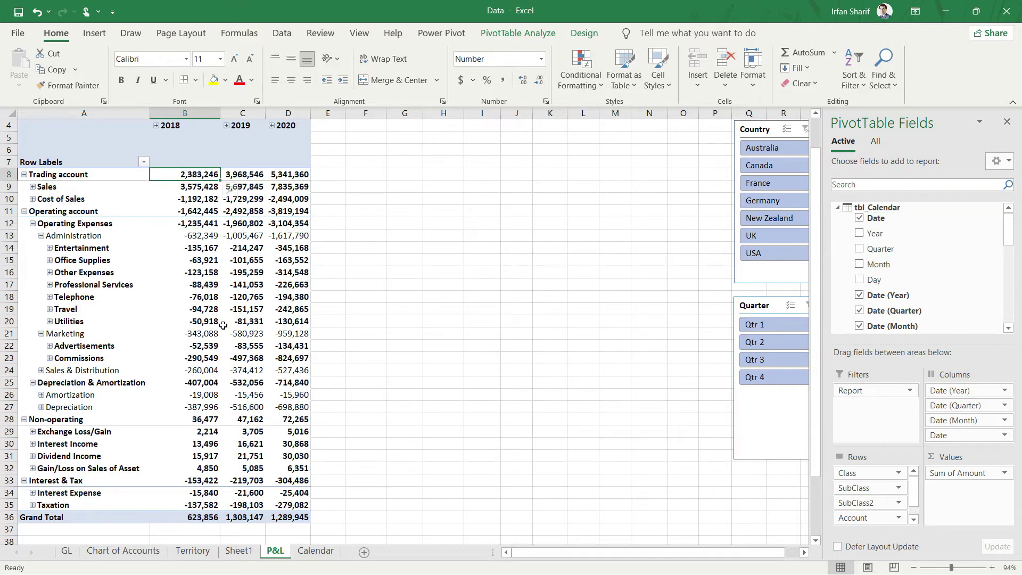
# Step: Copy the entire profit and loss pivot table, including its report filter, from range A1:D36
pyautogui.moveTo(223, 325)
pyautogui.scroll(1, 74, 148)
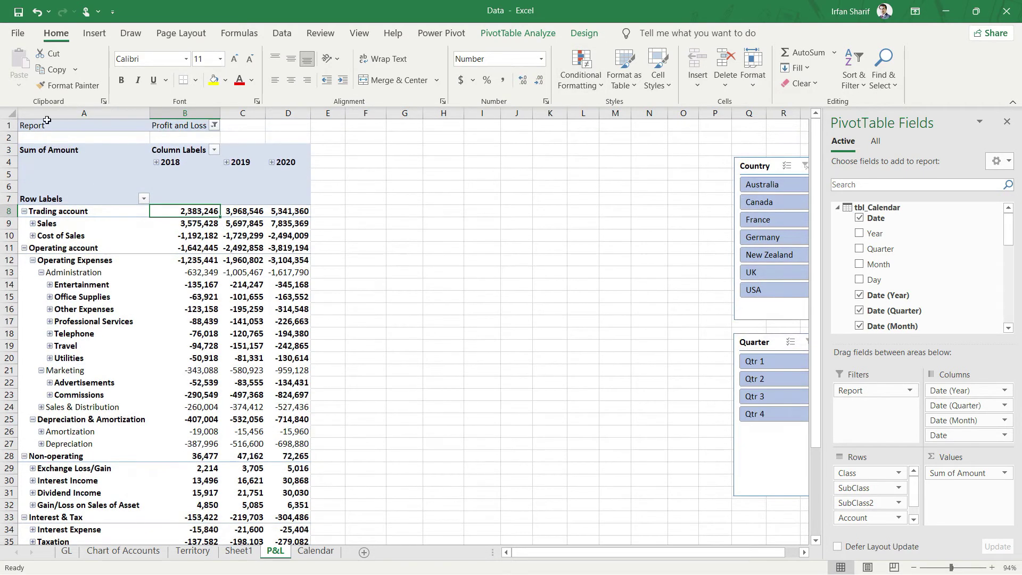
pyautogui.click(51, 126)
pyautogui.hotkey('shift', 'Right')
pyautogui.hotkey('shift', 'Right')
pyautogui.hotkey('shift', 'Right')
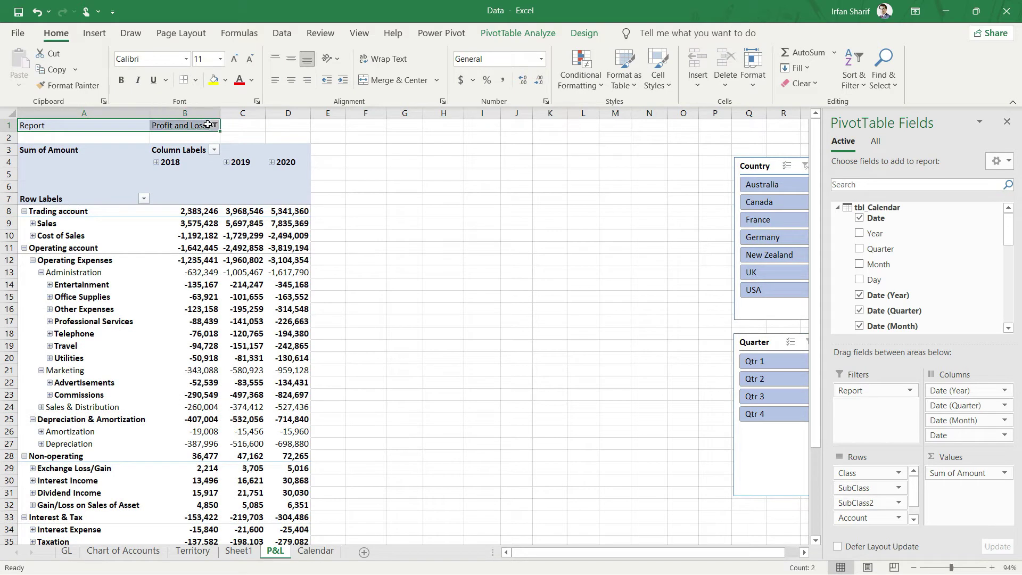
pyautogui.hotkey('shift', 'Down')
pyautogui.hotkey('shift', 'Down')
pyautogui.hotkey('shift', 'Down')
pyautogui.hotkey('shift', 'Down')
pyautogui.hotkey('shift', 'Down')
pyautogui.hotkey('shift', 'Down')
pyautogui.hotkey('shift', 'Down')
pyautogui.hotkey('shift', 'Down')
pyautogui.hotkey('shift', 'Down')
pyautogui.hotkey('shift', 'Down')
pyautogui.hotkey('shift', 'Down')
pyautogui.hotkey('shift', 'Down')
pyautogui.hotkey('shift', 'Down')
pyautogui.hotkey('shift', 'Down')
pyautogui.hotkey('shift', 'Down')
pyautogui.hotkey('shift', 'Down')
pyautogui.hotkey('shift', 'Down')
pyautogui.hotkey('shift', 'Down')
pyautogui.hotkey('shift', 'Down')
pyautogui.hotkey('shift', 'Down')
pyautogui.hotkey('shift', 'Down')
pyautogui.hotkey('shift', 'Down')
pyautogui.hotkey('shift', 'Down')
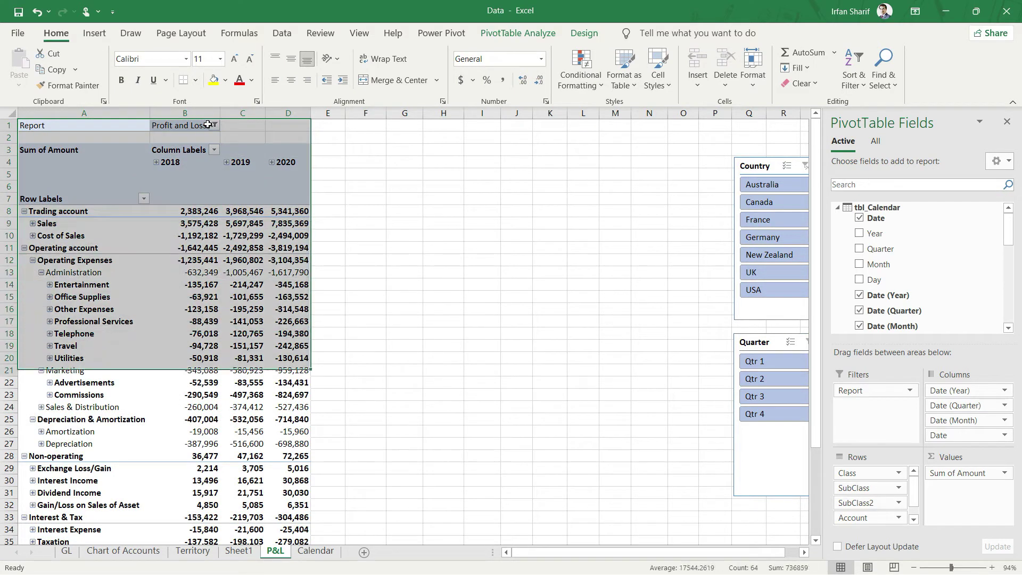
pyautogui.hotkey('shift', 'Down')
pyautogui.hotkey('shift', 'Up')
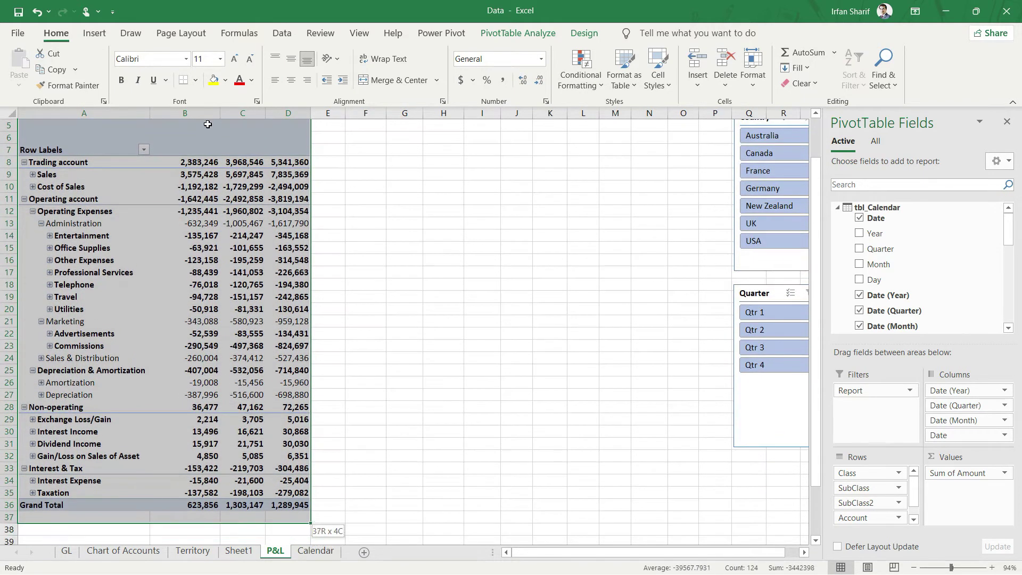
pyautogui.hotkey('shift', 'Up')
pyautogui.hotkey('ctrl', 'c')
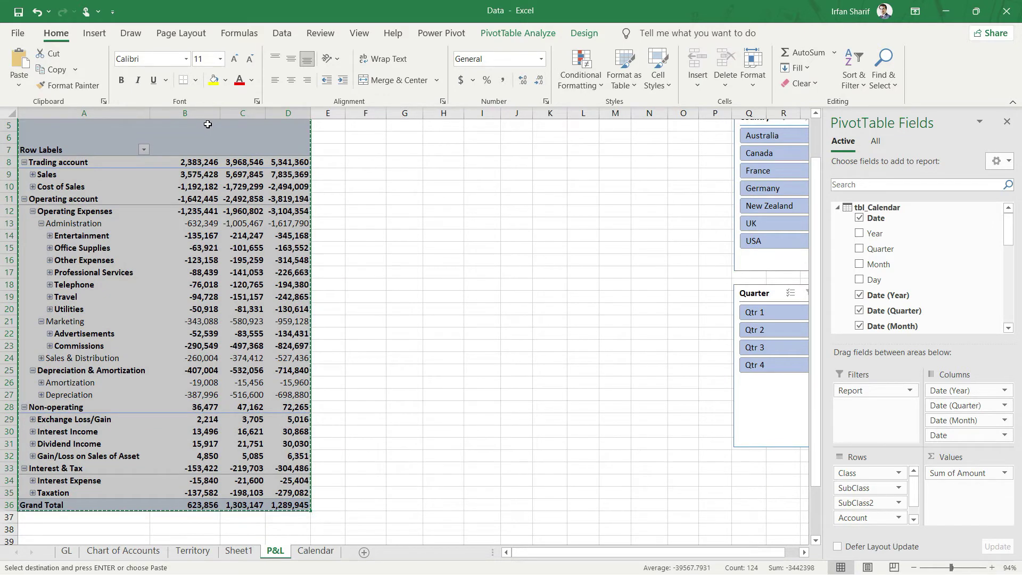
# Step: Paste the copied pivot table on the same sheet, starting at cell G1
pyautogui.scroll(2, 372, 138)
pyautogui.click(397, 124)
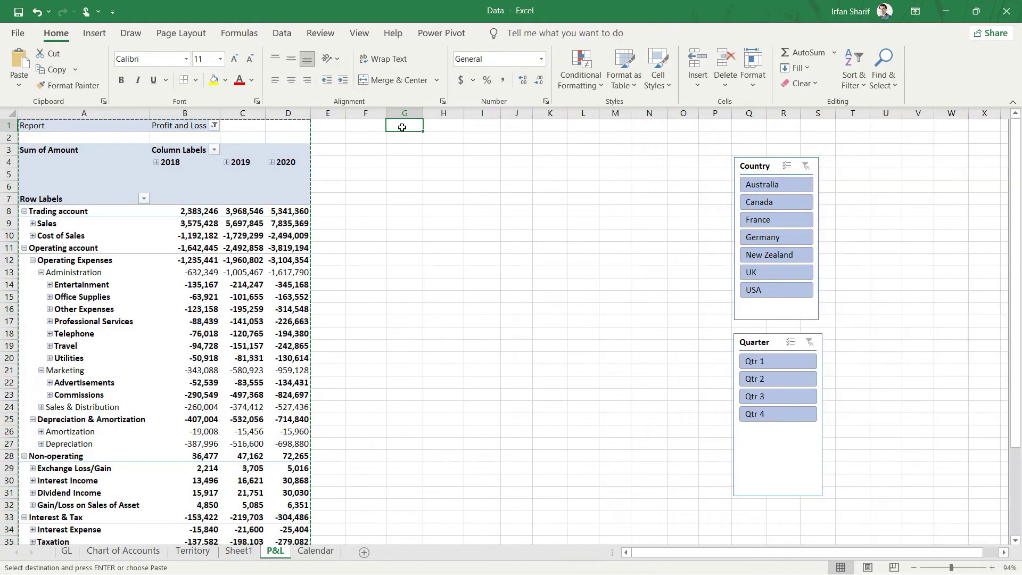
pyautogui.hotkey('ctrl', 'v')
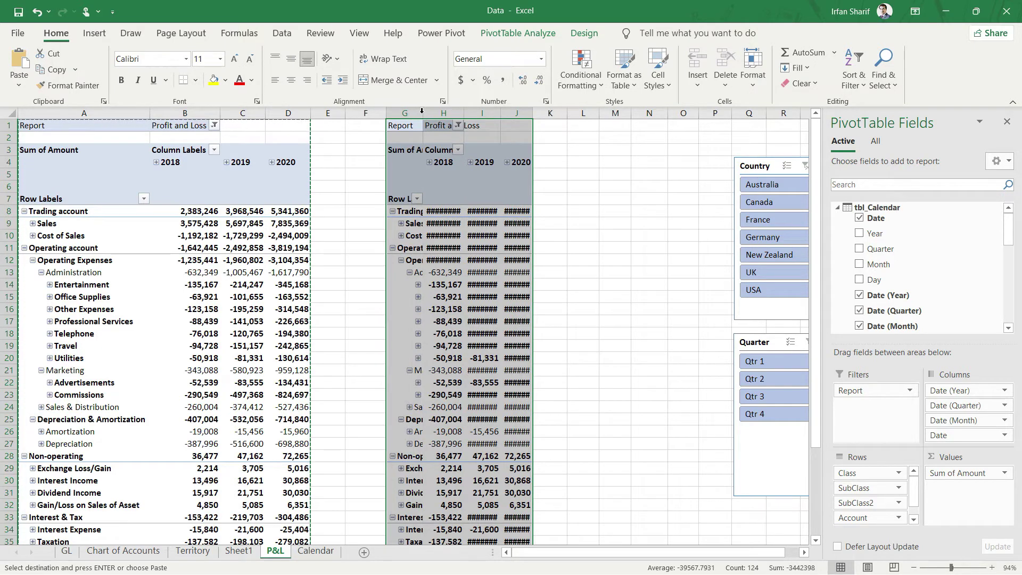
# Step: Autofit columns G to J around the pasted pivot table and end the copy mode
pyautogui.doubleClick(422, 114)
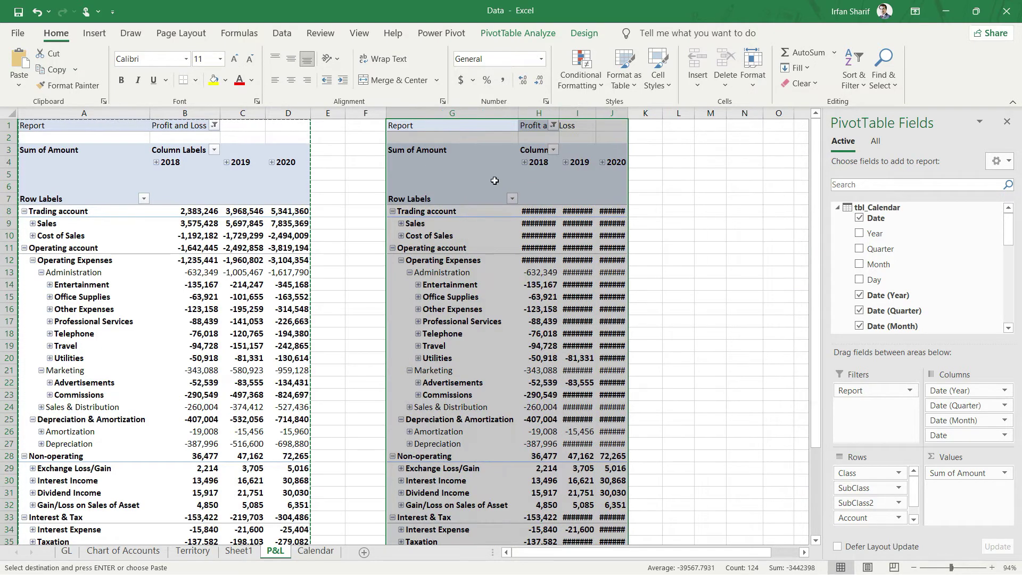
pyautogui.doubleClick(557, 112)
pyautogui.doubleClick(625, 112)
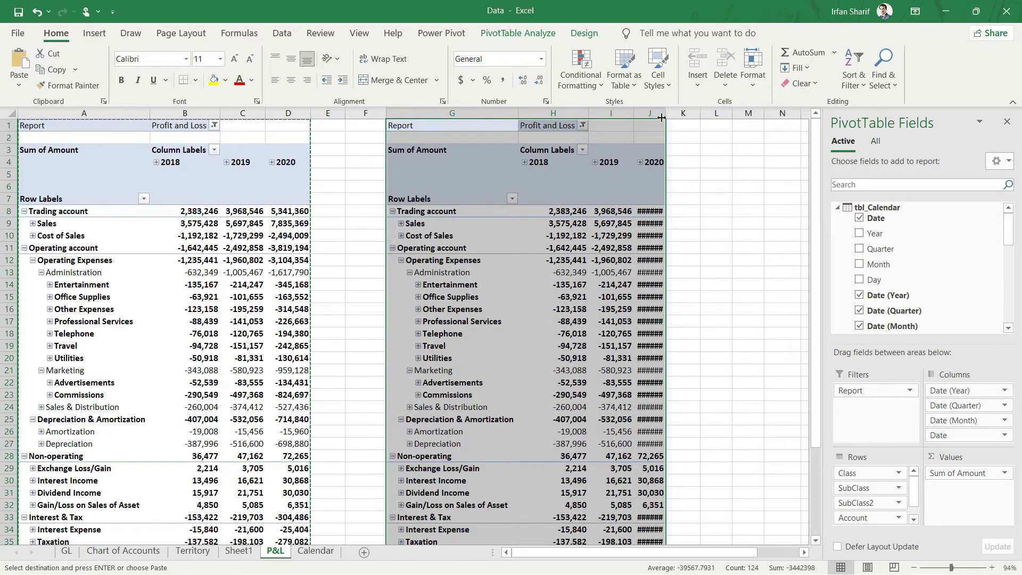
pyautogui.doubleClick(664, 112)
pyautogui.click(634, 258)
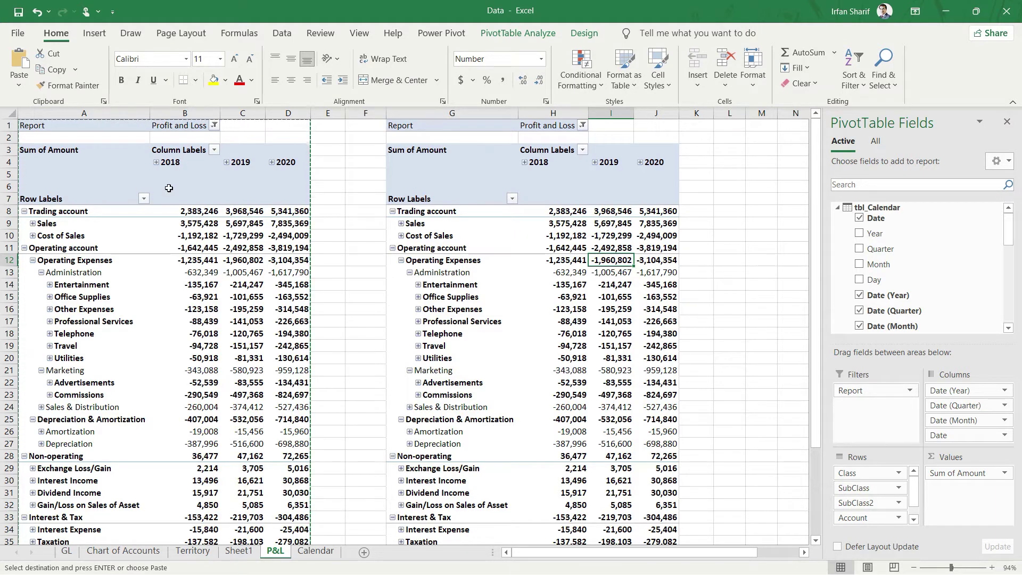
pyautogui.click(365, 177)
pyautogui.press('Escape')
# Step: Remove Sum of Amount, all Date column fields and the Report filter from the duplicate pivot table
pyautogui.click(450, 211)
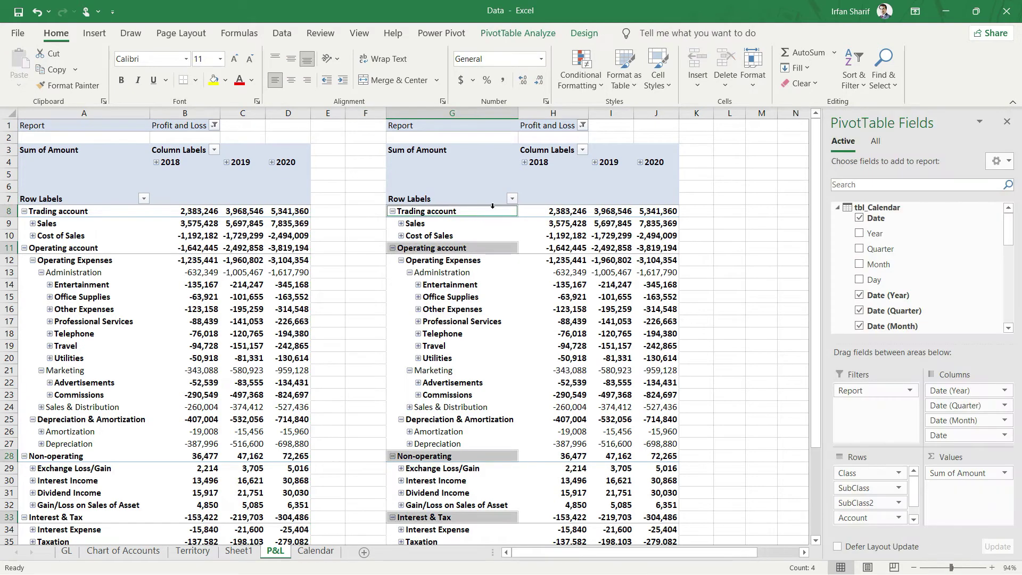
pyautogui.click(468, 225)
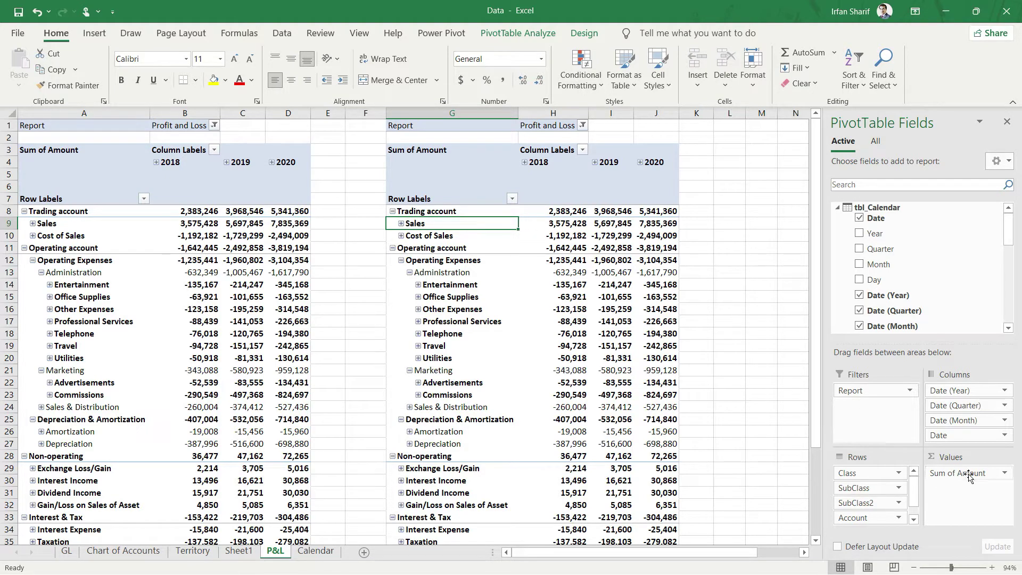
pyautogui.moveTo(964, 473); pyautogui.dragTo(756, 473)
pyautogui.moveTo(982, 437); pyautogui.dragTo(698, 416)
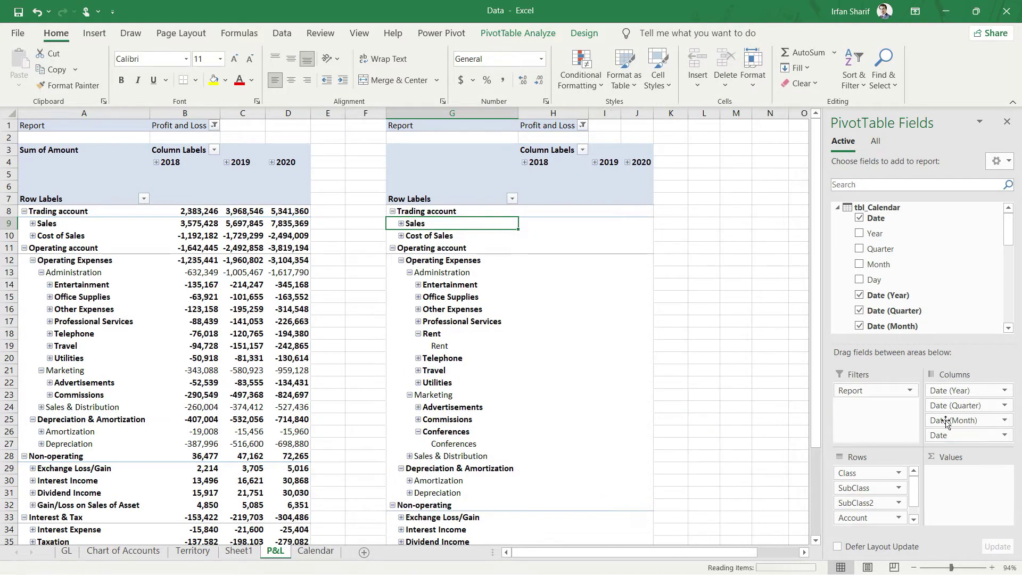
pyautogui.moveTo(955, 420); pyautogui.dragTo(822, 406)
pyautogui.moveTo(966, 390); pyautogui.dragTo(718, 391)
pyautogui.moveTo(851, 390); pyautogui.dragTo(705, 386)
# Step: Remove all remaining row fields, including Class, SubClass, SubClass2 and Account, so the duplicate pivot table is empty
pyautogui.moveTo(848, 469); pyautogui.dragTo(747, 469)
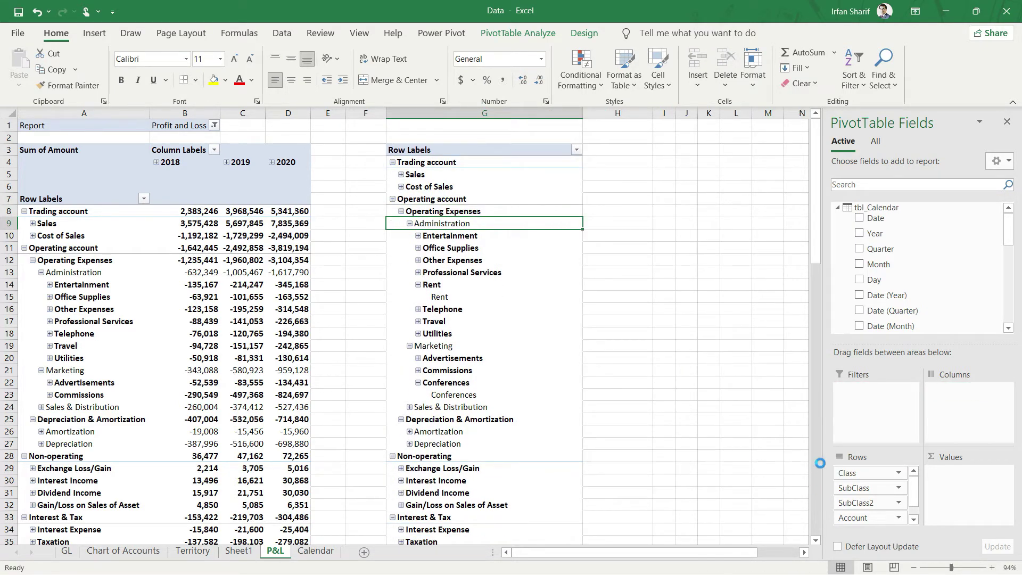
pyautogui.moveTo(850, 470); pyautogui.dragTo(756, 469)
pyautogui.moveTo(851, 473); pyautogui.dragTo(742, 437)
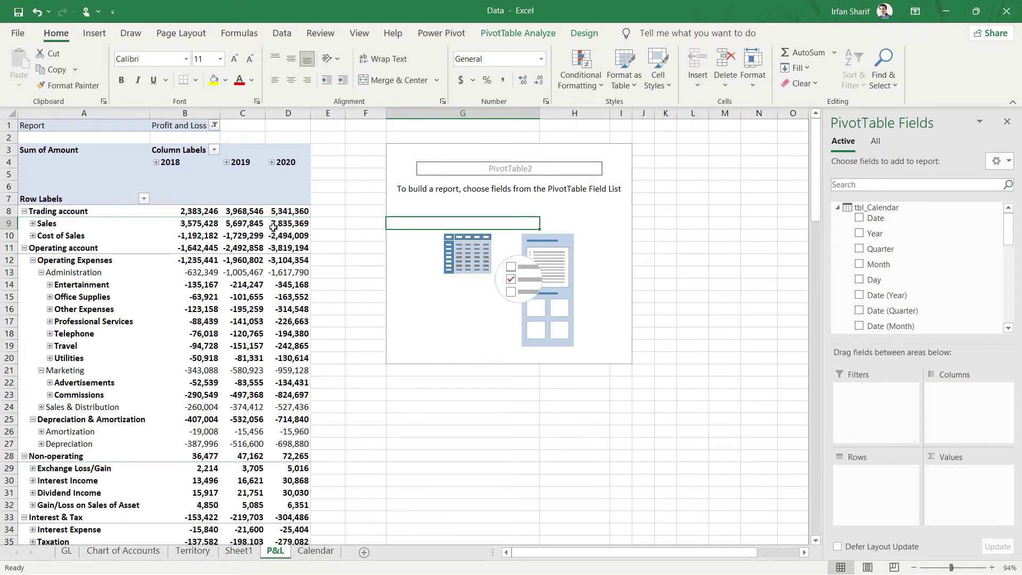
# Step: Add the Date hierarchy from tbl_Calendar as columns and Amount from tbl_GL as values in the empty pivot table
pyautogui.moveTo(306, 232)
pyautogui.moveTo(881, 221); pyautogui.dragTo(974, 393)
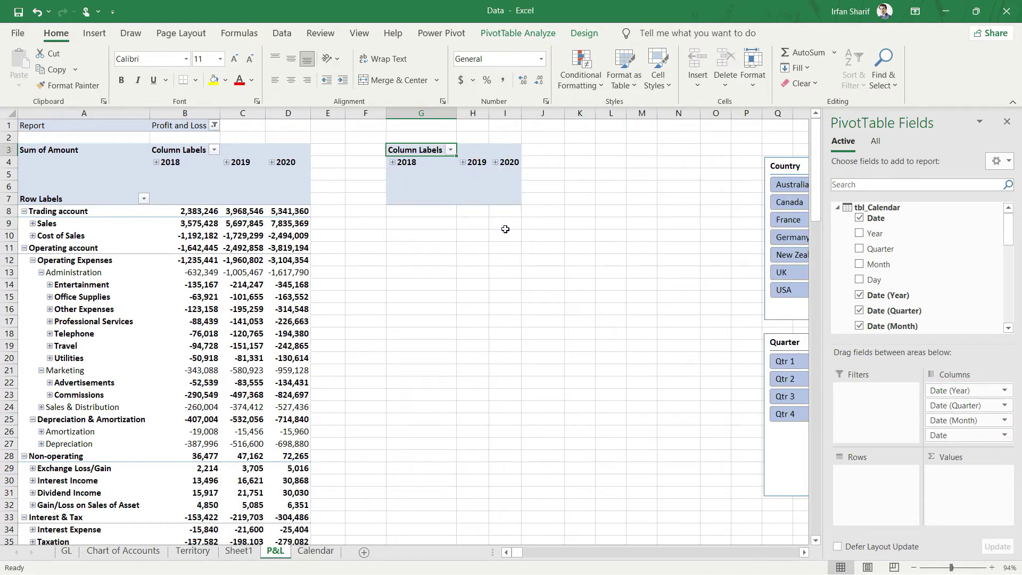
pyautogui.click(837, 207)
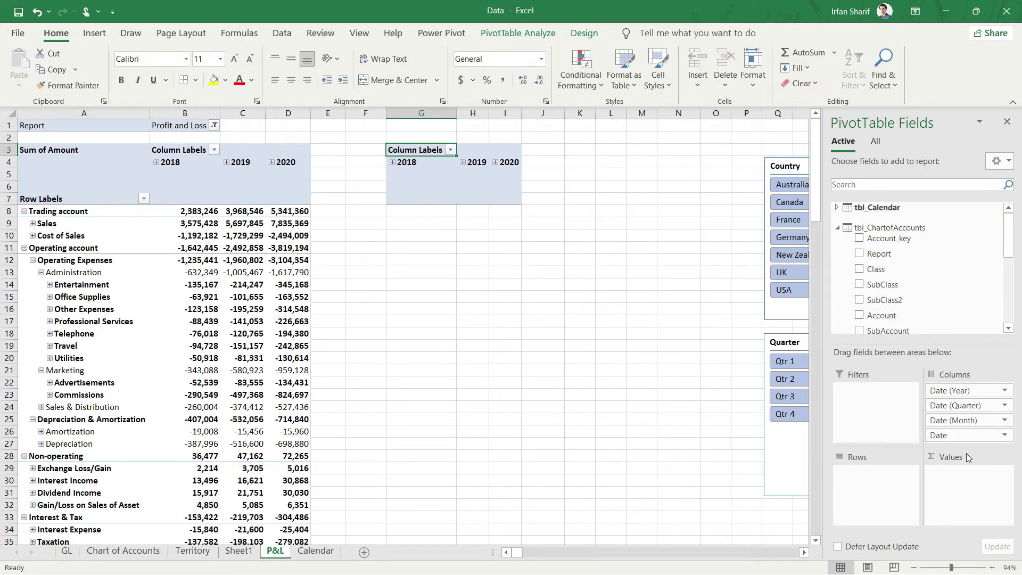
pyautogui.click(837, 230)
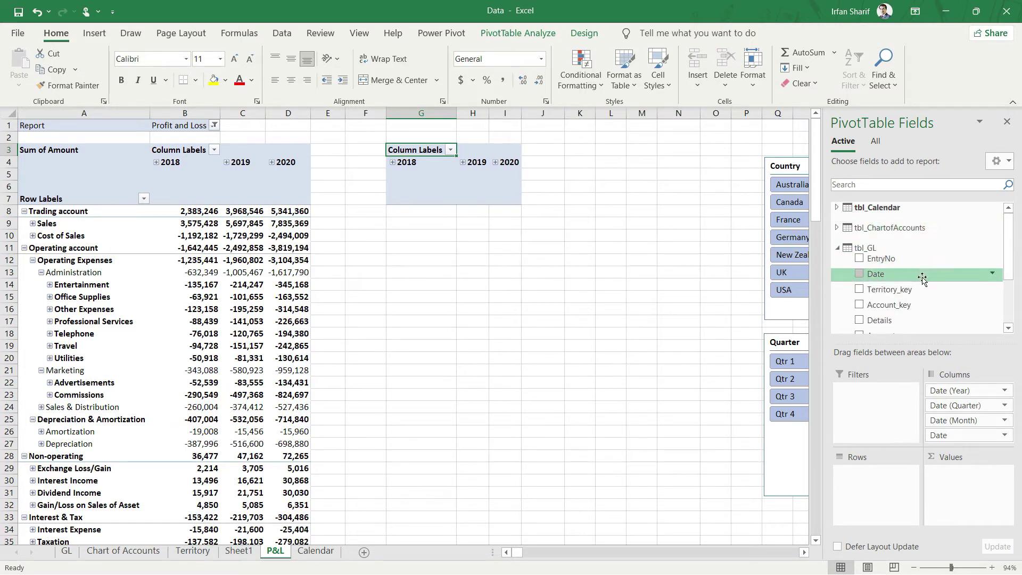
pyautogui.scroll(-1, 921, 290)
pyautogui.moveTo(892, 303); pyautogui.dragTo(986, 496)
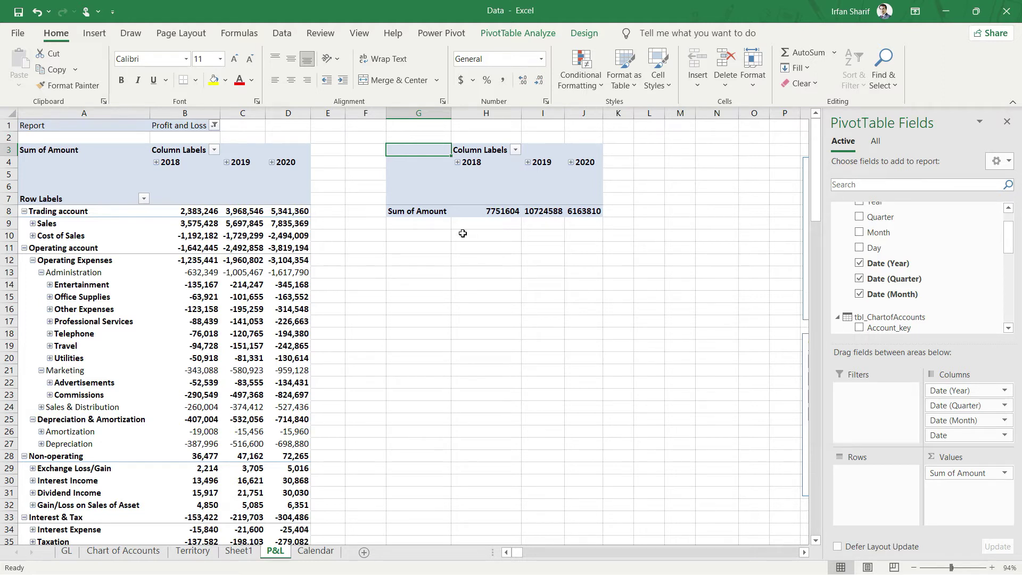
pyautogui.click(441, 223)
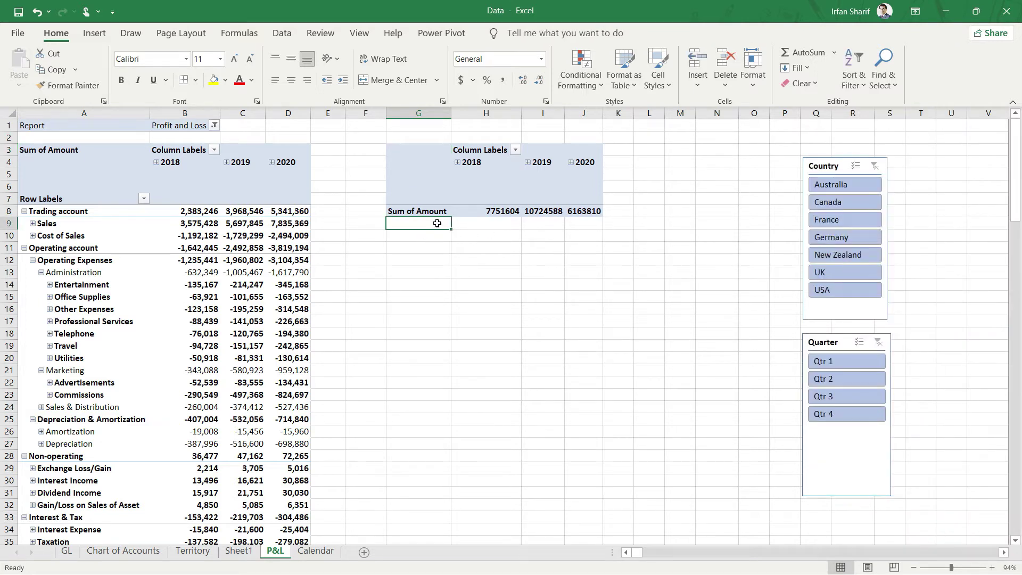
pyautogui.click(423, 213)
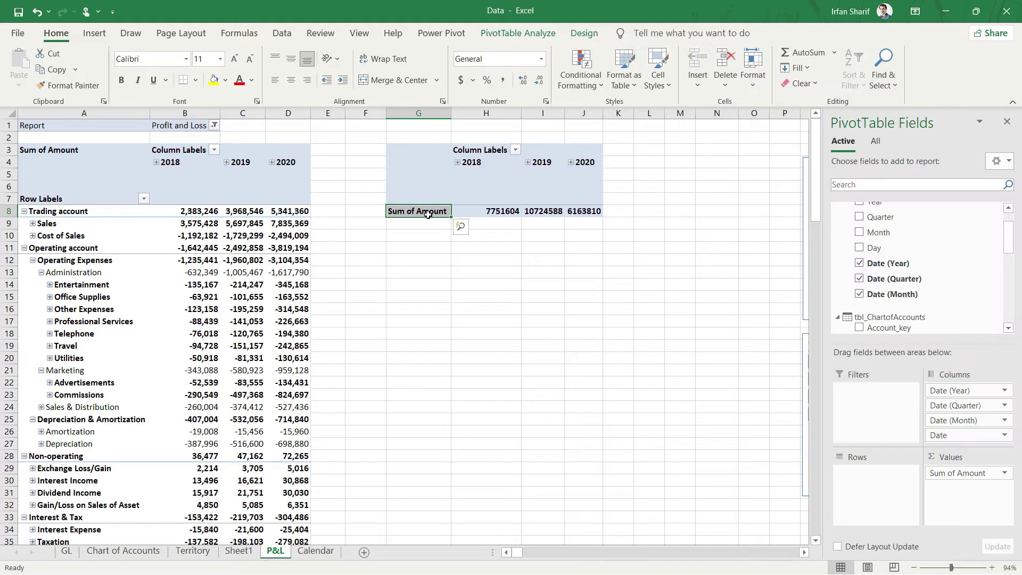
pyautogui.scroll(1, 896, 312)
pyautogui.scroll(-5, 897, 311)
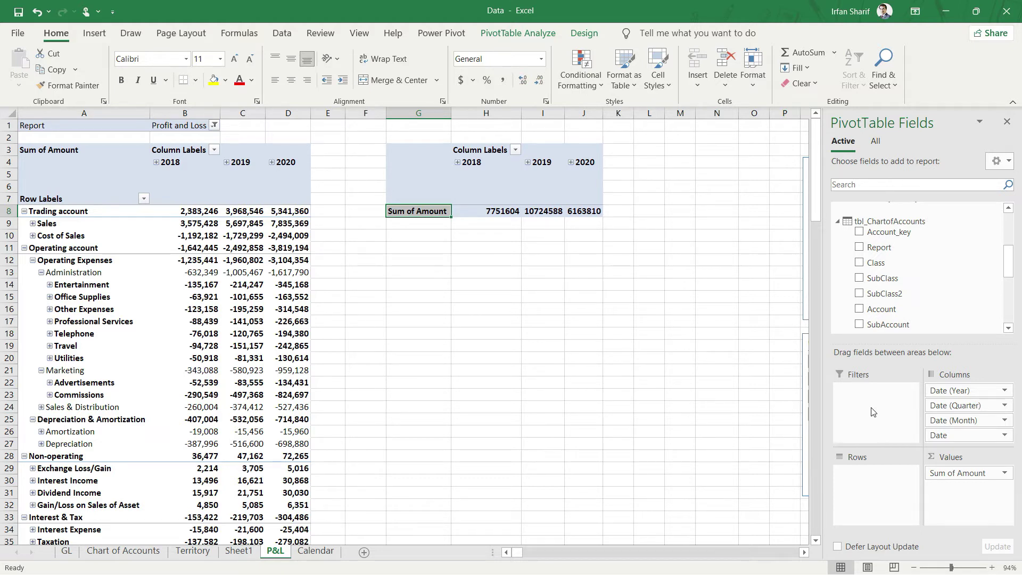
# Step: Examine on the Chart of Accounts sheet how the Sales and Sales Return rows are classified by Report, Class, SubClass and Account
pyautogui.click(142, 553)
pyautogui.scroll(10, 452, 346)
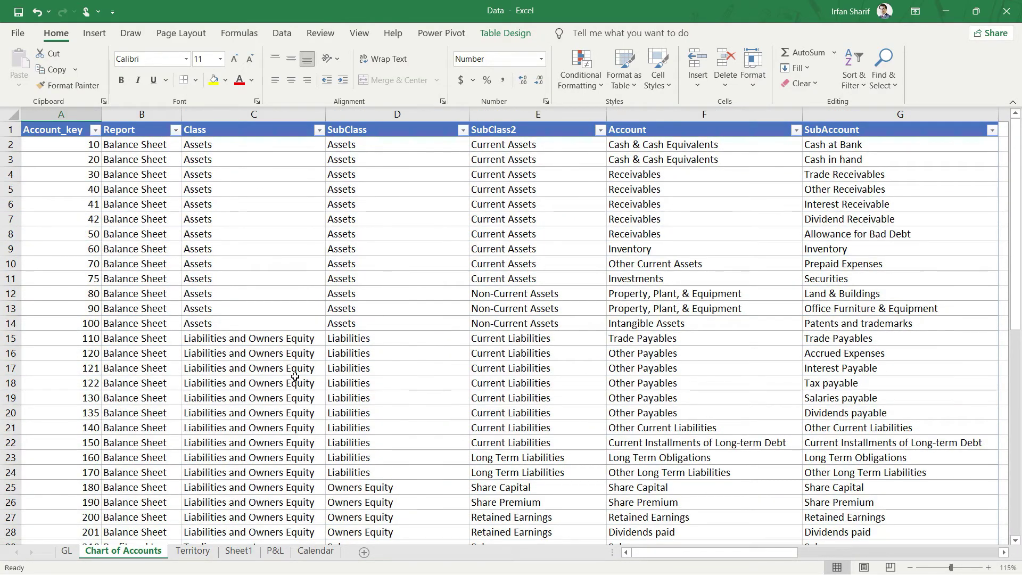
pyautogui.scroll(-4, 281, 368)
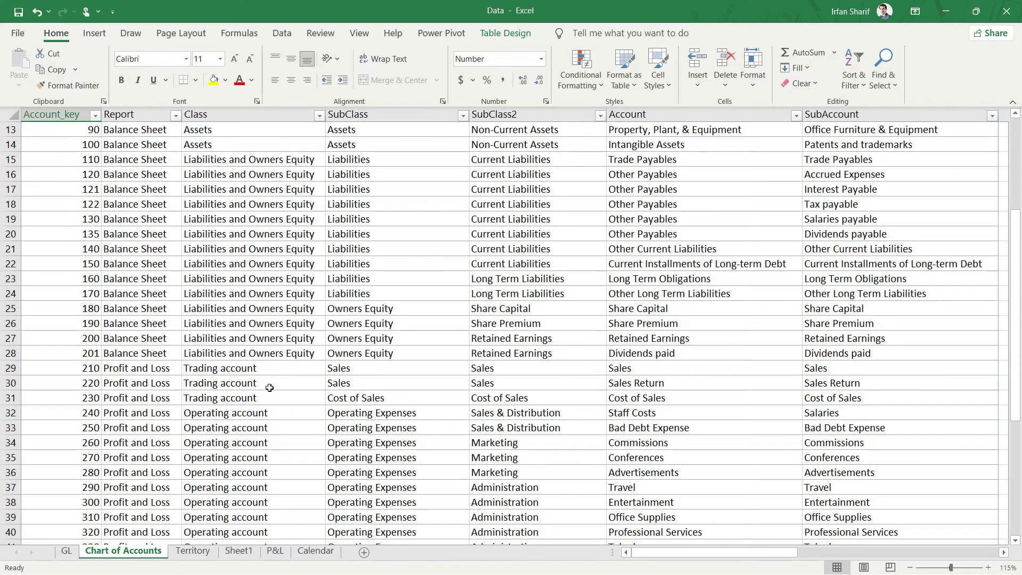
pyautogui.click(144, 371)
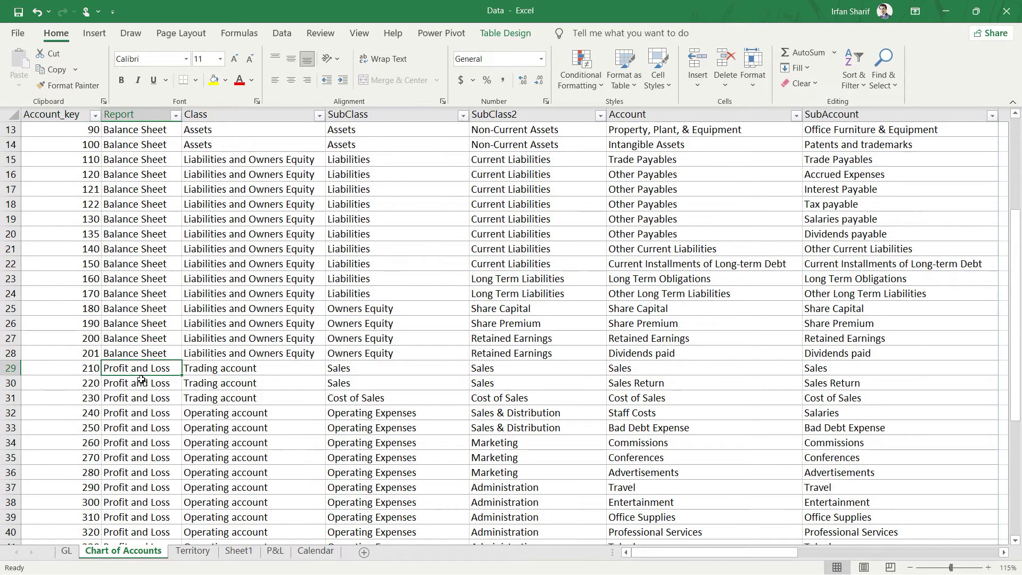
pyautogui.click(238, 373)
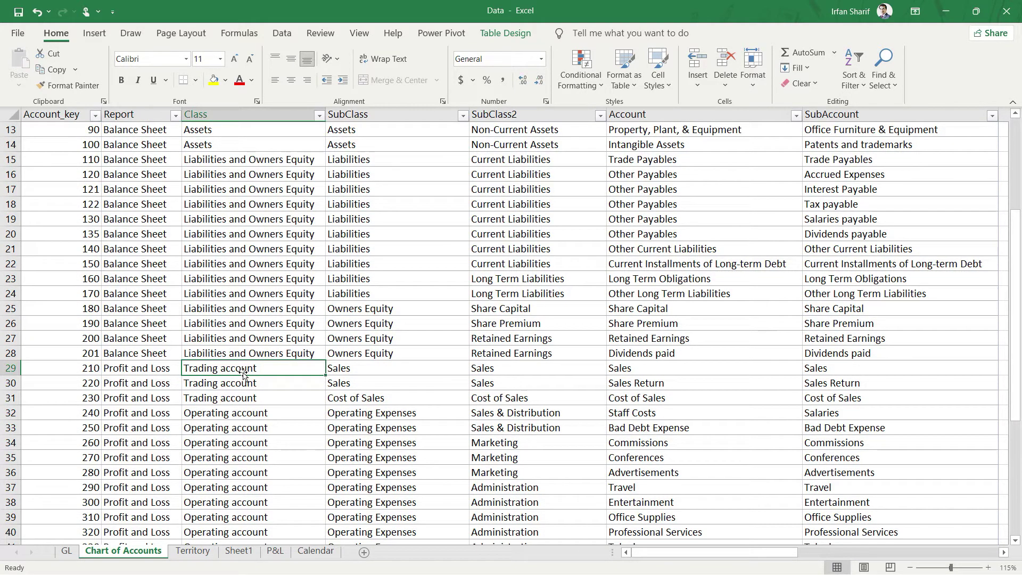
pyautogui.click(369, 366)
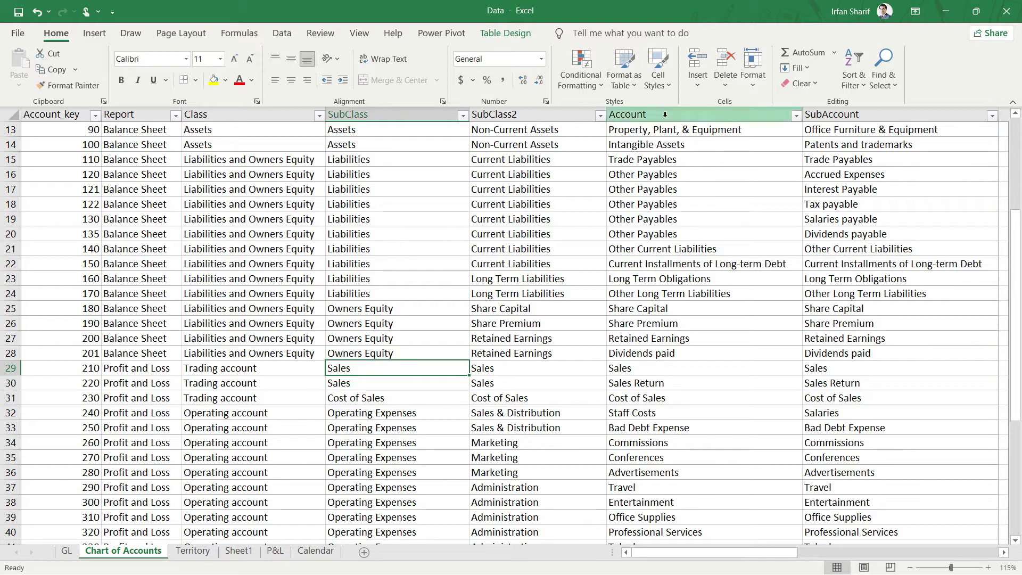
pyautogui.click(701, 368)
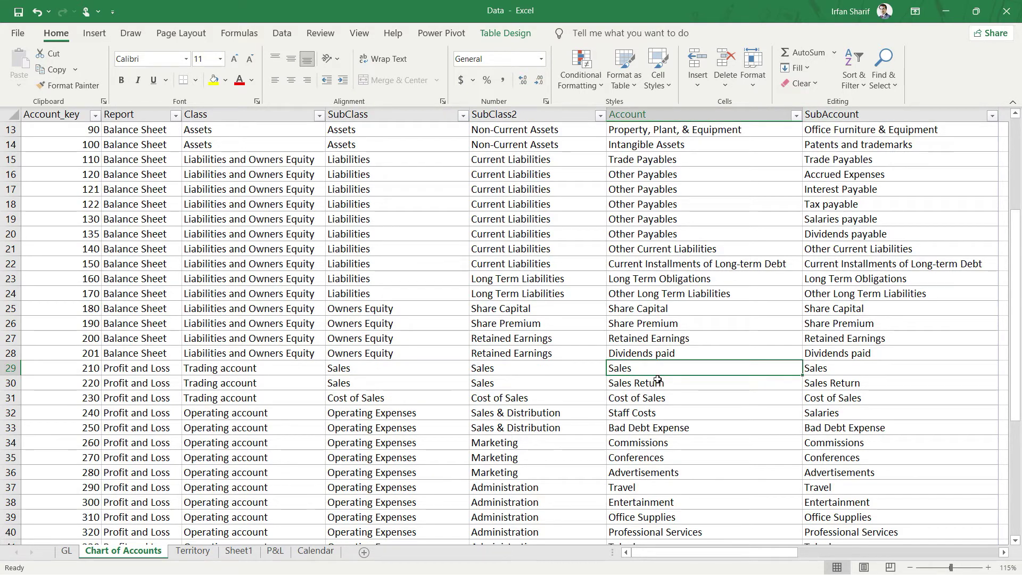
pyautogui.click(658, 385)
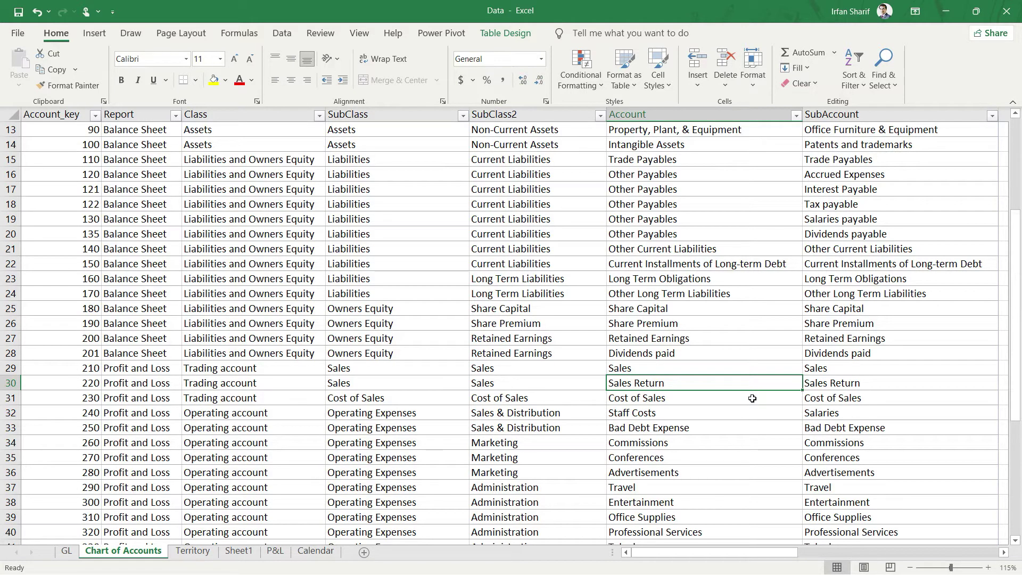
pyautogui.press('Left')
pyautogui.press('Left')
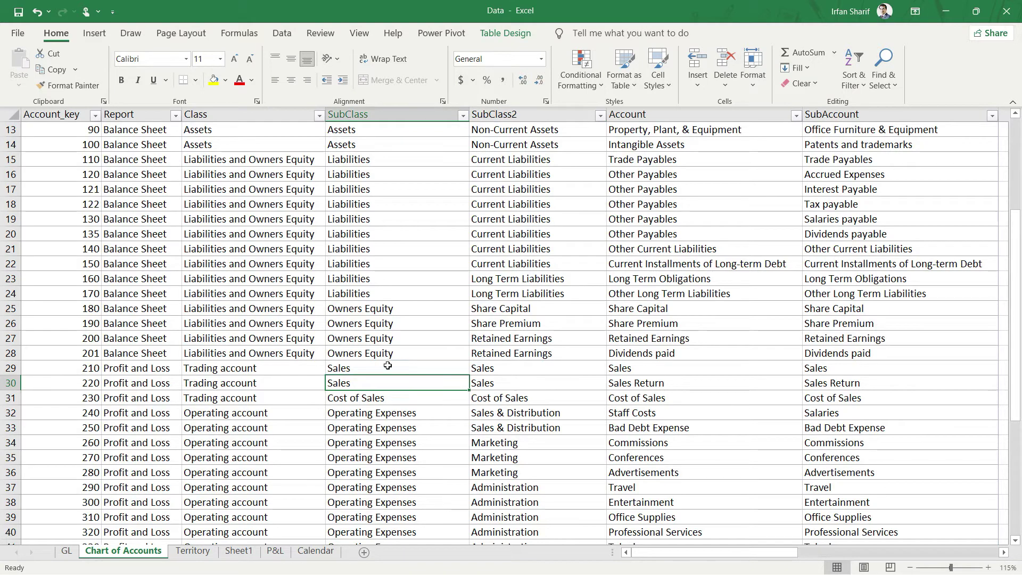
# Step: Check the SubClass and SubAccount of the Sales rows on Chart of Accounts, and add SubClass as a filter to the second P&L pivot table
pyautogui.click(387, 366)
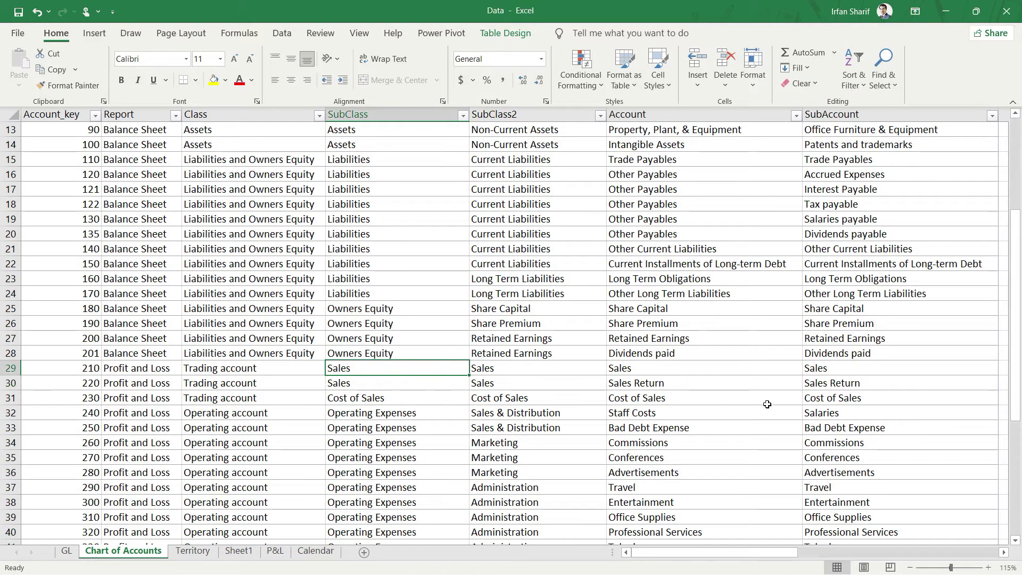
pyautogui.click(852, 384)
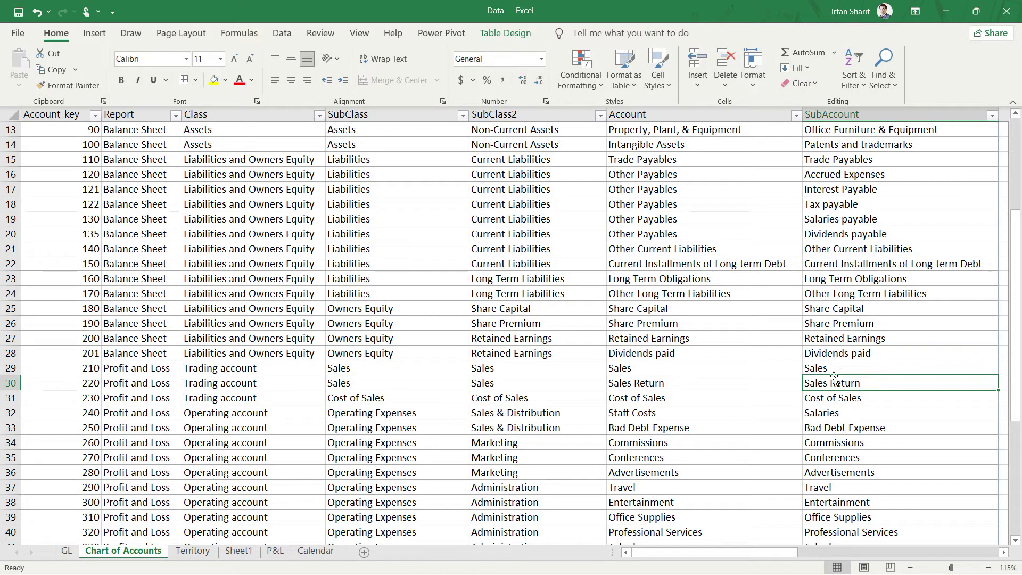
pyautogui.click(382, 370)
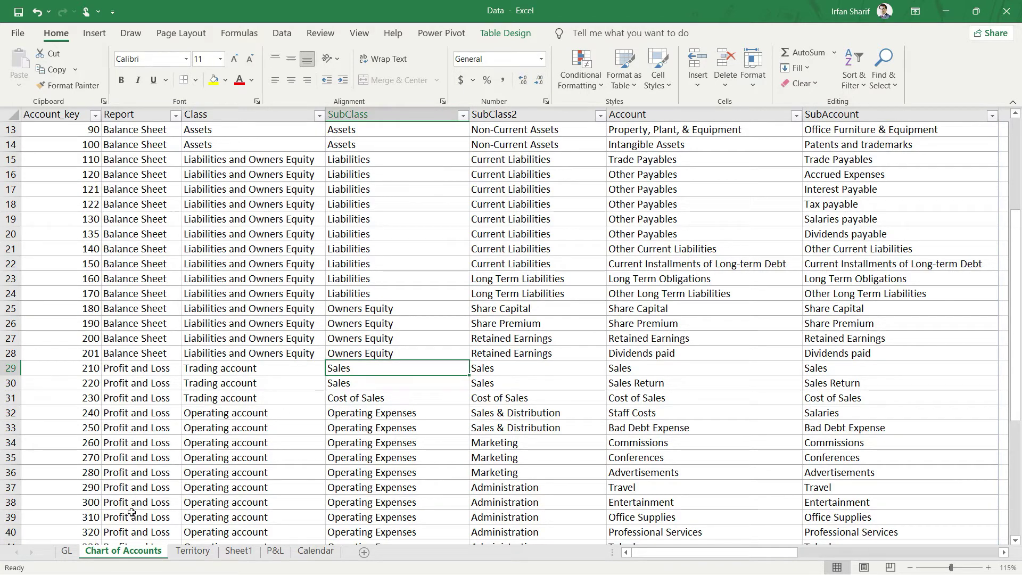
pyautogui.click(275, 551)
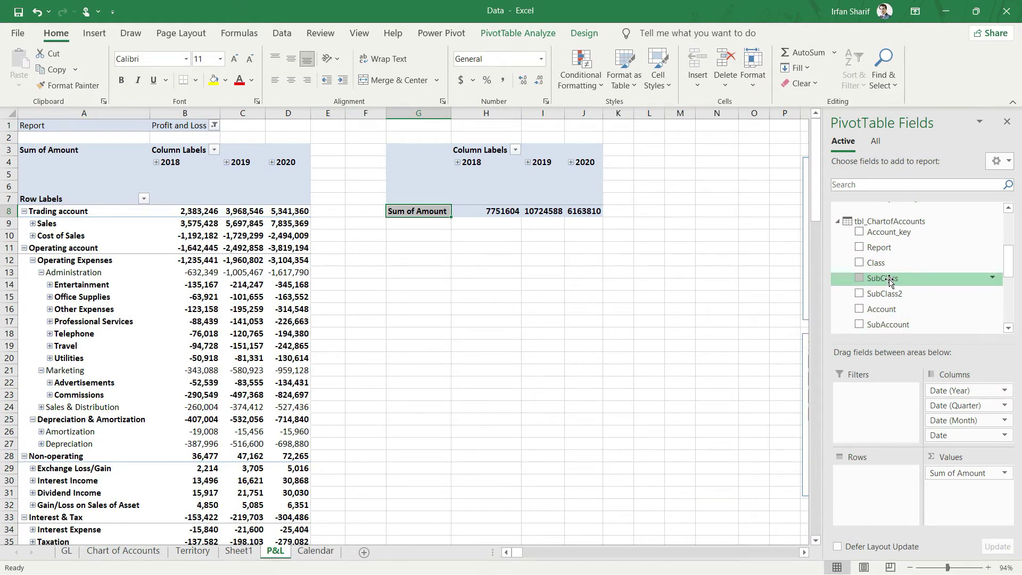
pyautogui.moveTo(890, 281); pyautogui.dragTo(880, 405)
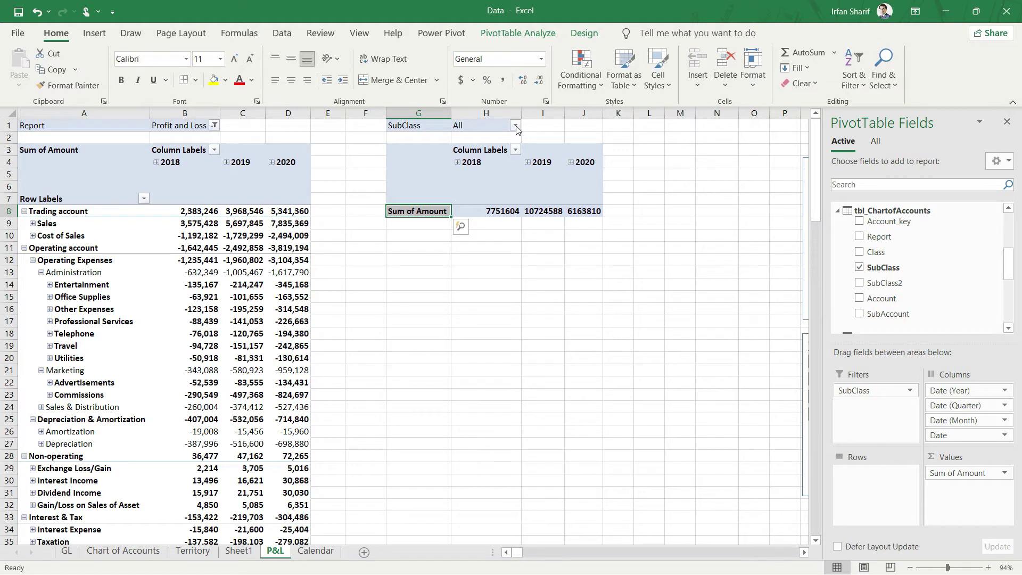
# Step: Search the second pivot table's SubClass filter for "sales" and filter the table to Sales only
pyautogui.click(515, 126)
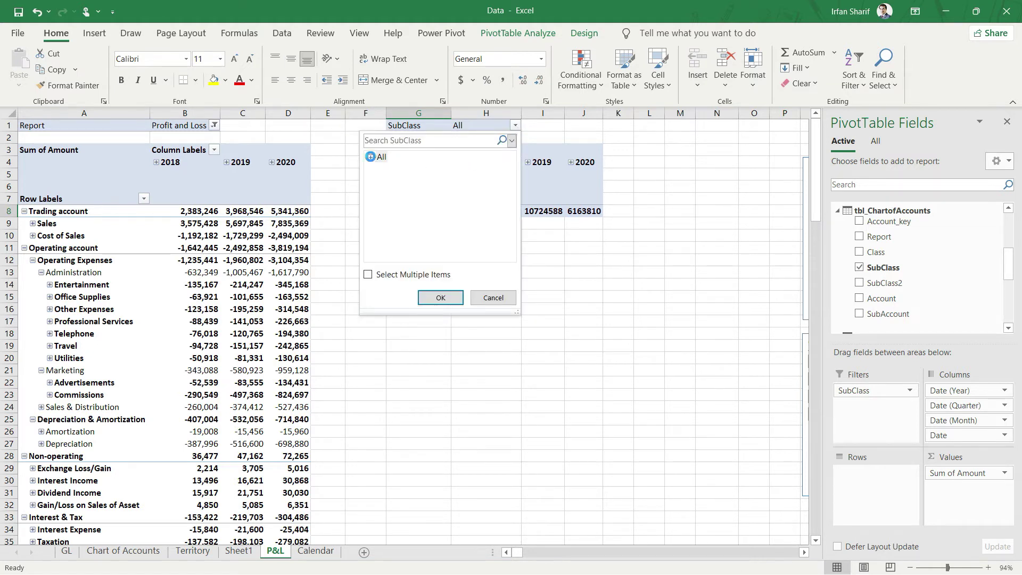
pyautogui.click(371, 158)
pyautogui.scroll(-2, 425, 220)
pyautogui.scroll(2, 424, 222)
pyautogui.click(429, 141)
pyautogui.write('sales')
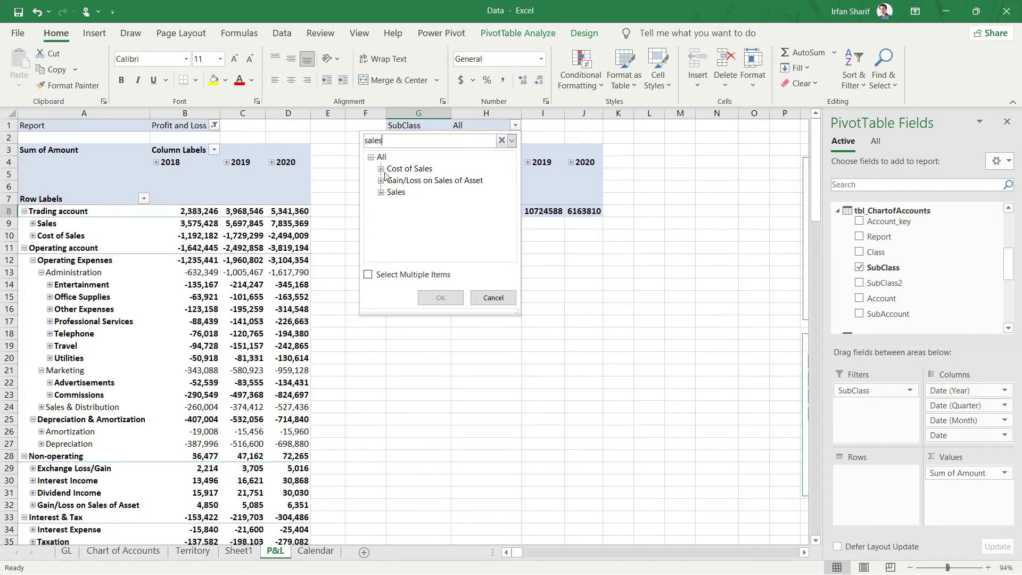
pyautogui.click(396, 192)
pyautogui.click(440, 298)
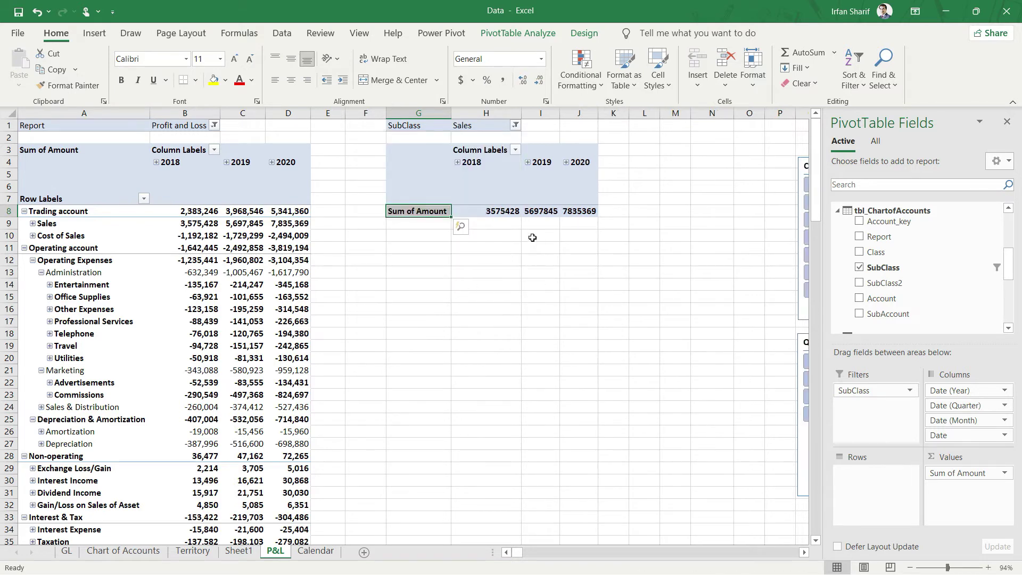
# Step: Format the second pivot table's Sum of Amount values as Number with 0 decimal places and a thousands separator
pyautogui.click(504, 212)
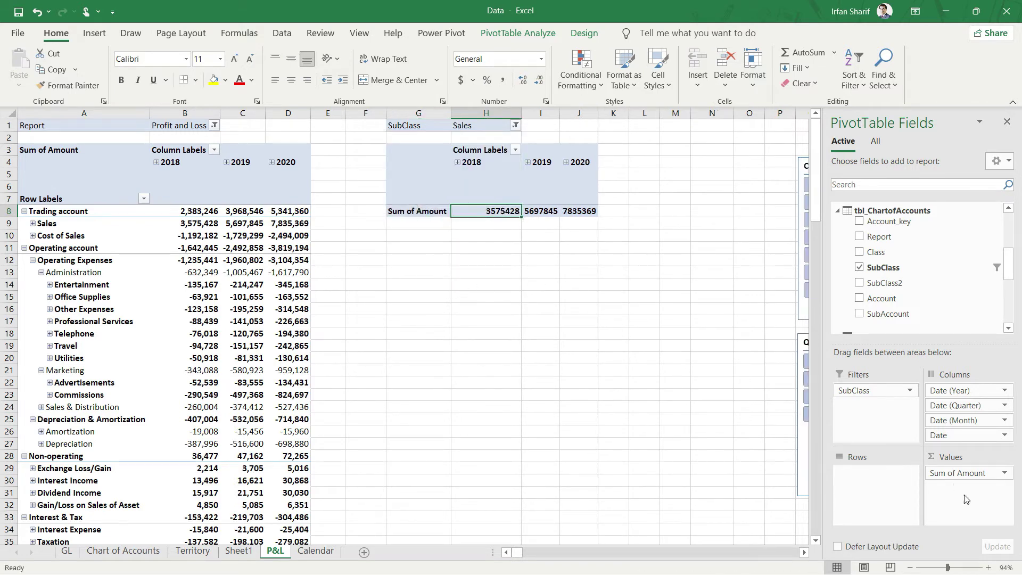
pyautogui.click(964, 473)
pyautogui.click(921, 456)
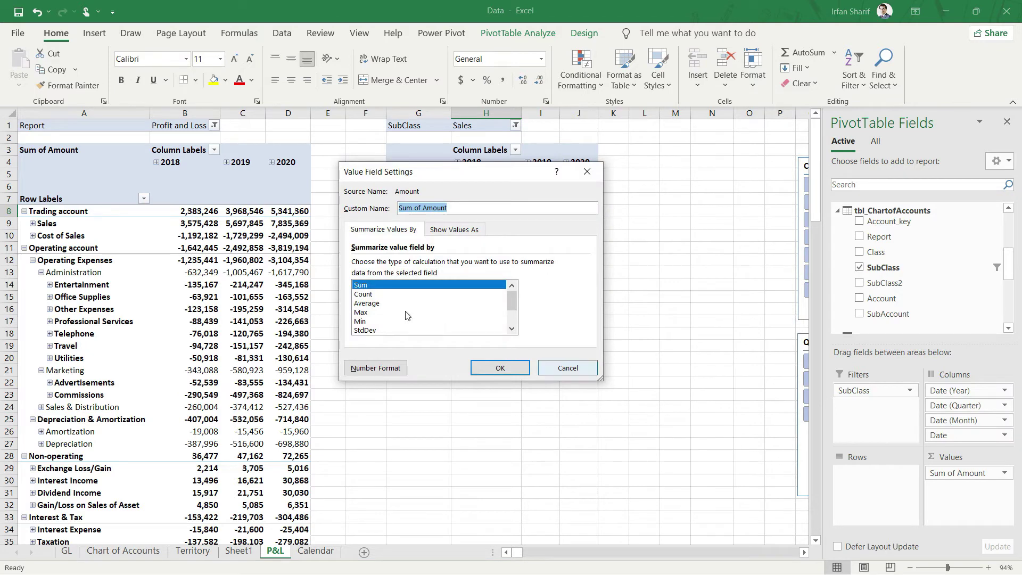
pyautogui.click(392, 368)
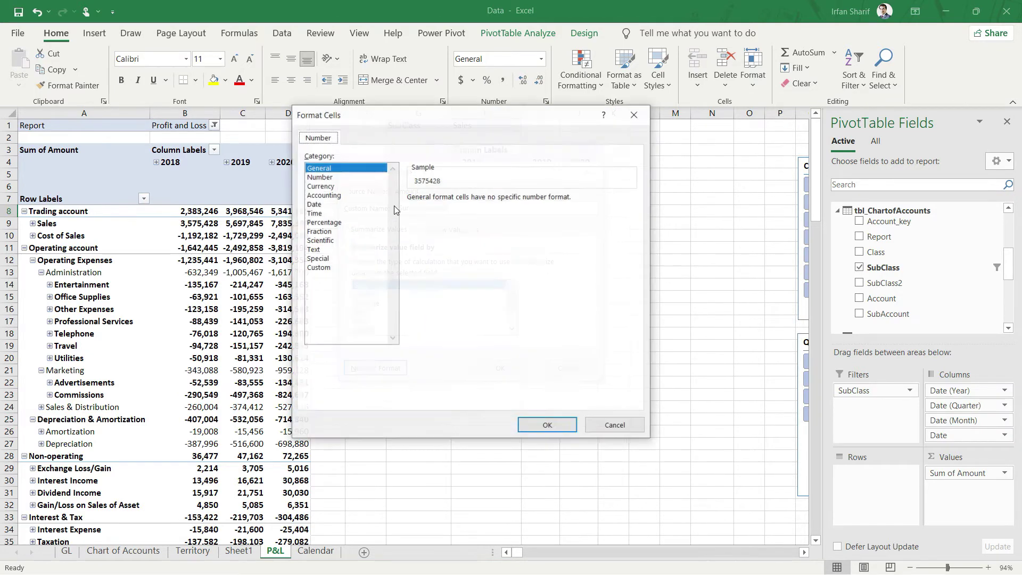
pyautogui.click(349, 177)
pyautogui.click(500, 201)
pyautogui.click(500, 202)
pyautogui.click(411, 215)
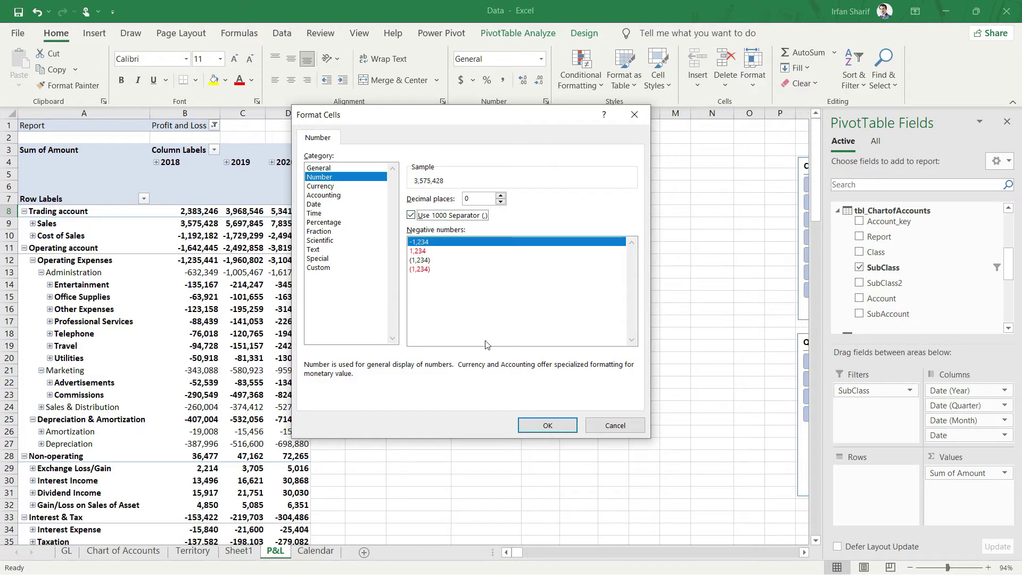
pyautogui.click(548, 425)
pyautogui.click(508, 368)
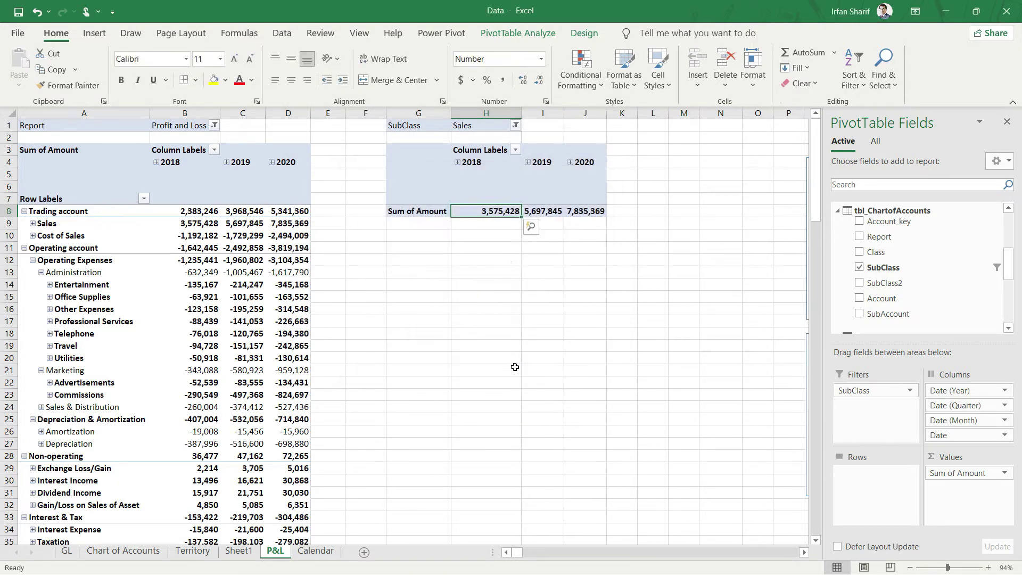
# Step: Compare the second pivot table's yearly Sales amounts with the Sales row of the profit and loss report
pyautogui.click(544, 212)
pyautogui.click(198, 226)
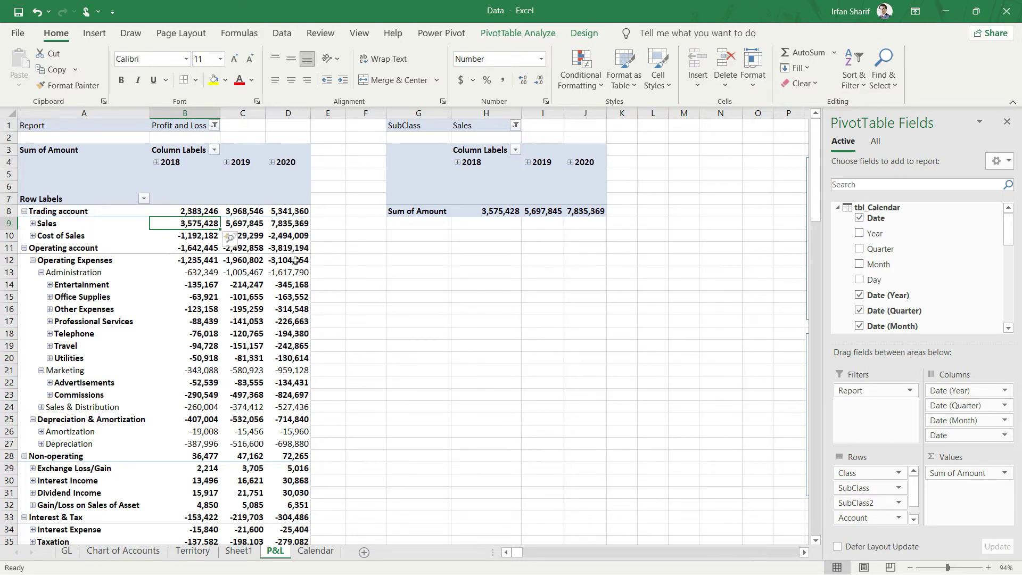
pyautogui.moveTo(278, 247)
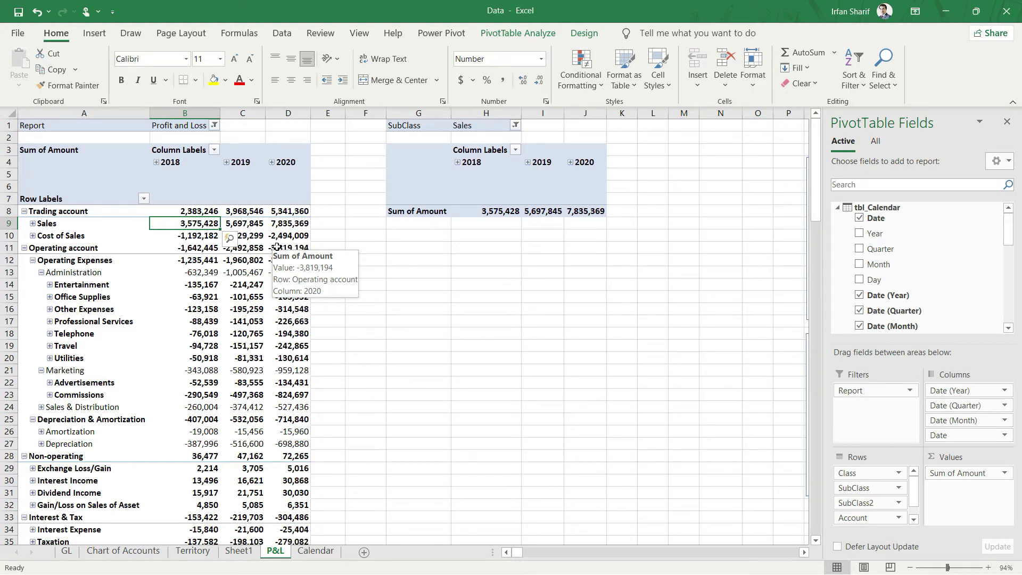
# Step: Copy the Sales pivot table in G1:J8 and paste the duplicate below it, starting at cell G12
pyautogui.click(418, 149)
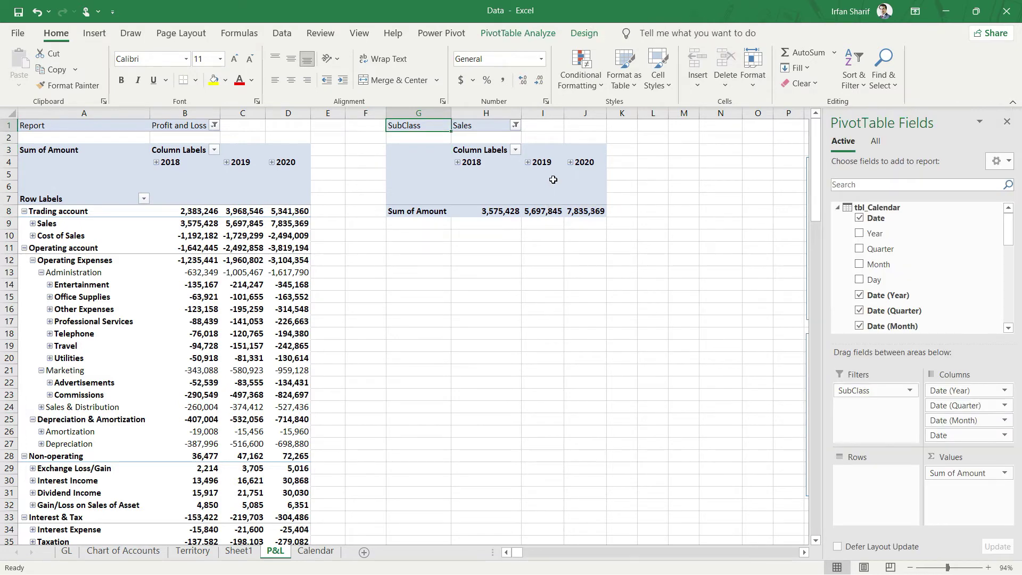
pyautogui.hotkey('shift', 'Down')
pyautogui.hotkey('shift', 'Down')
pyautogui.hotkey('shift', 'Down')
pyautogui.hotkey('shift', 'Down')
pyautogui.hotkey('shift', 'Down')
pyautogui.hotkey('shift', 'Right')
pyautogui.hotkey('shift', 'Right')
pyautogui.hotkey('shift', 'Right')
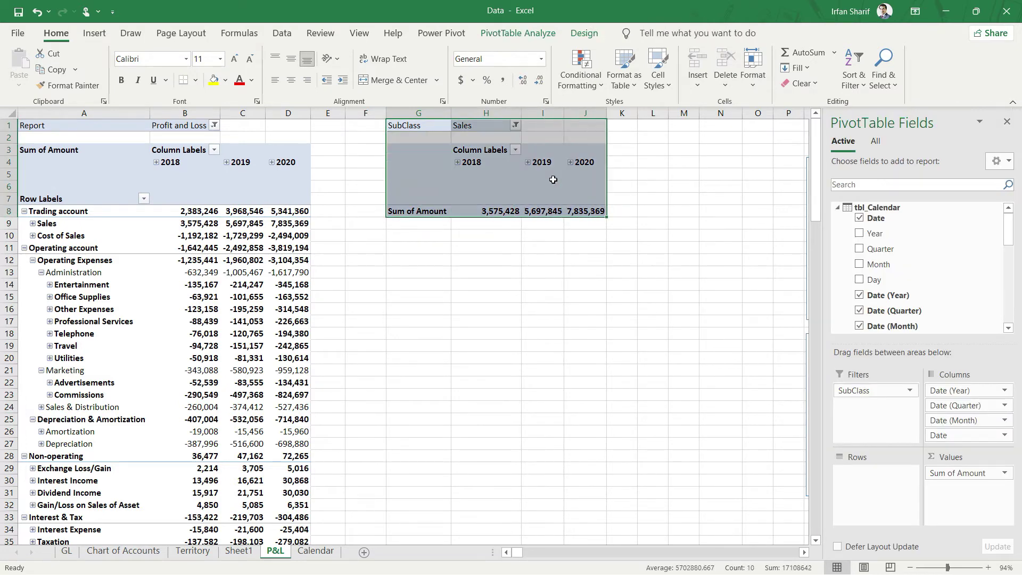
pyautogui.hotkey('ctrl', 'c')
pyautogui.press('Down')
pyautogui.press('Down')
pyautogui.press('Down')
pyautogui.press('Down')
pyautogui.press('Down')
pyautogui.press('Down')
pyautogui.press('Down')
pyautogui.press('Down')
pyautogui.press('Down')
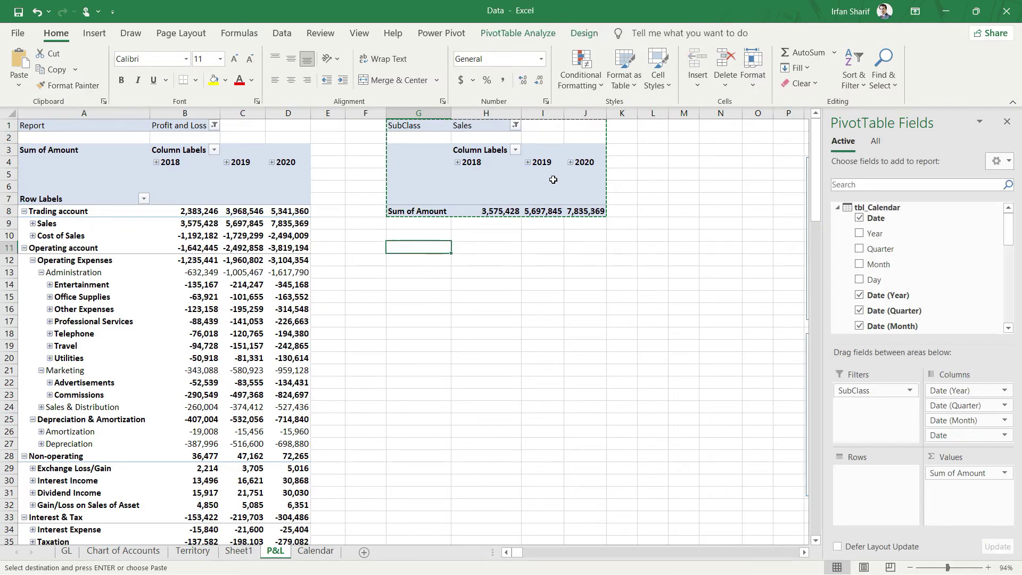
pyautogui.hotkey('ctrl', 'v')
pyautogui.press('Escape')
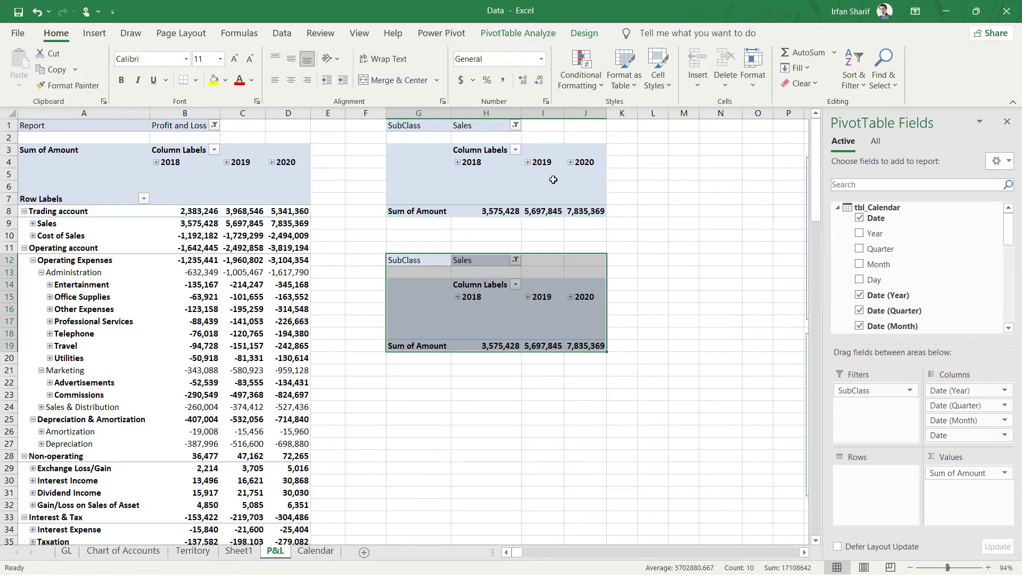
pyautogui.press('Down')
pyautogui.press('Up')
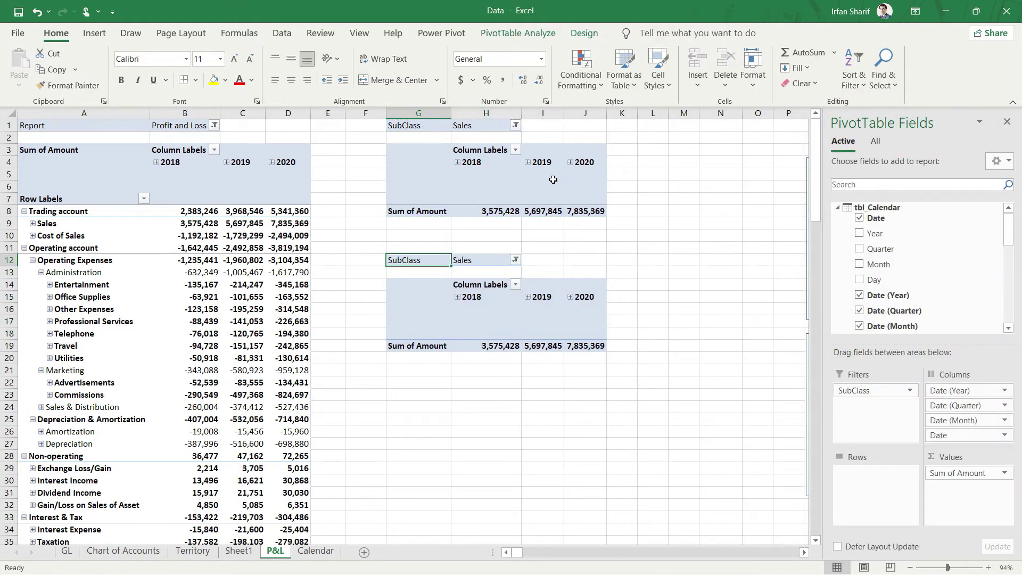
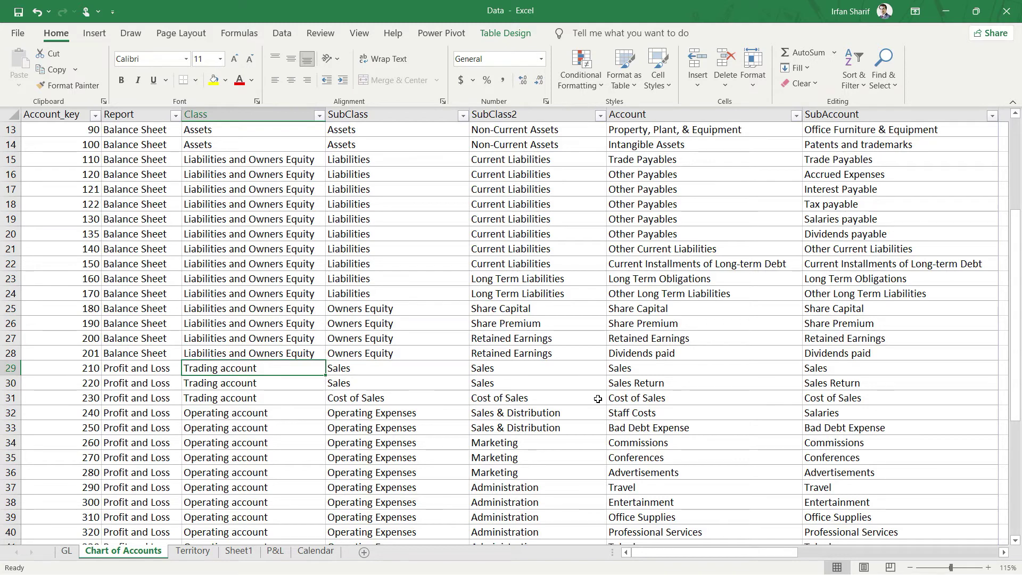
# Step: Examine which rows on the Chart of Accounts sheet belong to the Trading account class
pyautogui.press('Down')
pyautogui.press('Up')
pyautogui.hotkey('shift', 'Down')
pyautogui.hotkey('shift', 'Down')
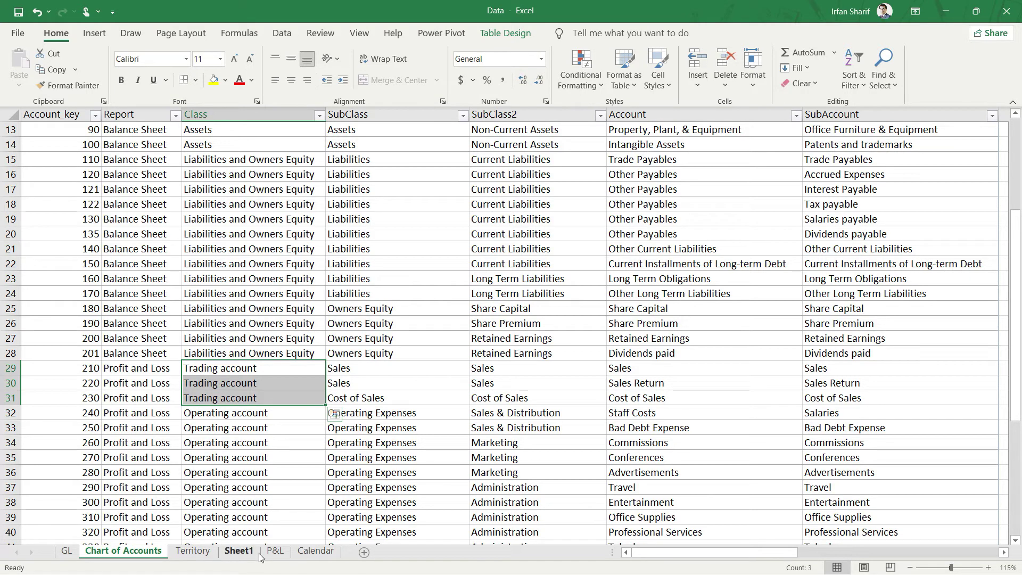
# Step: Replace the SubClass filter of the lower duplicate pivot table on the P&L sheet with Class from tbl_ChartofAccounts
pyautogui.click(275, 552)
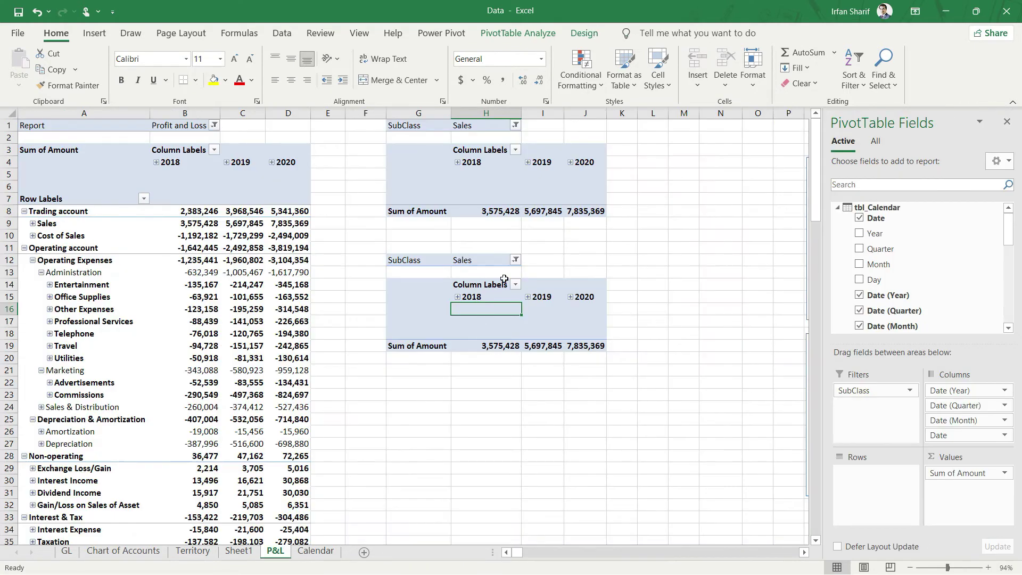
pyautogui.click(515, 260)
pyautogui.click(515, 260)
pyautogui.moveTo(897, 393); pyautogui.dragTo(754, 377)
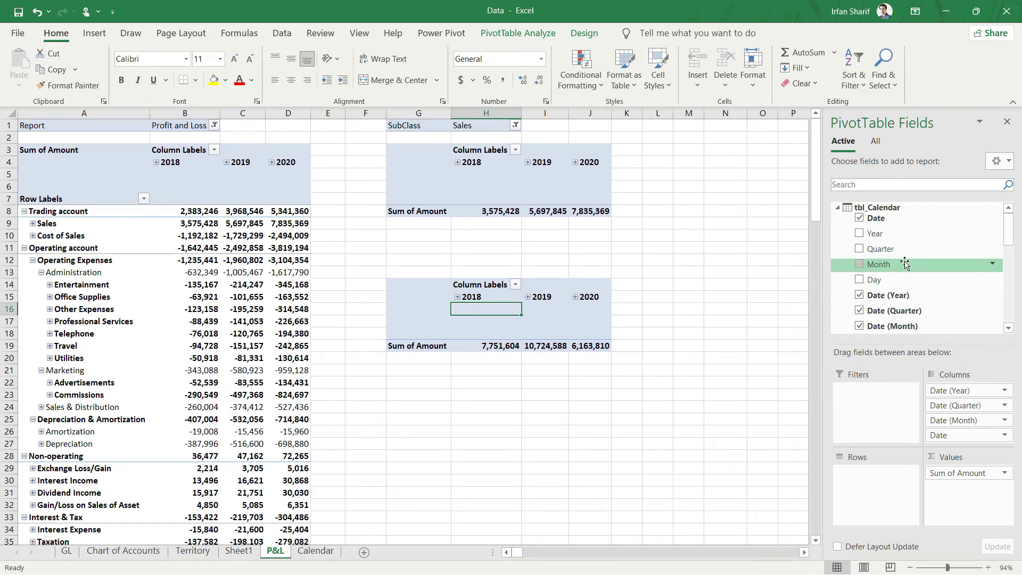
pyautogui.scroll(-2, 894, 271)
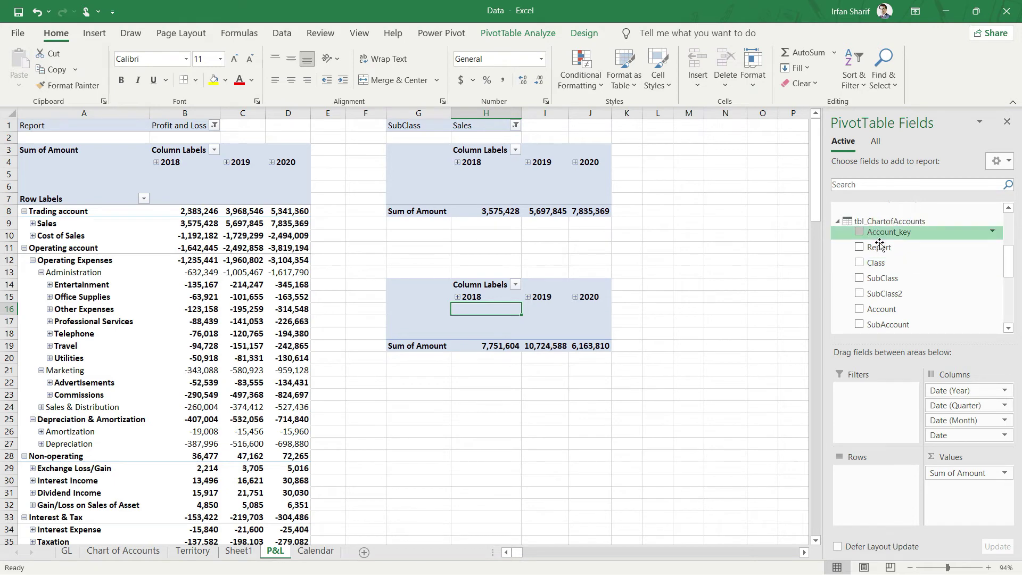
pyautogui.moveTo(884, 265); pyautogui.dragTo(873, 392)
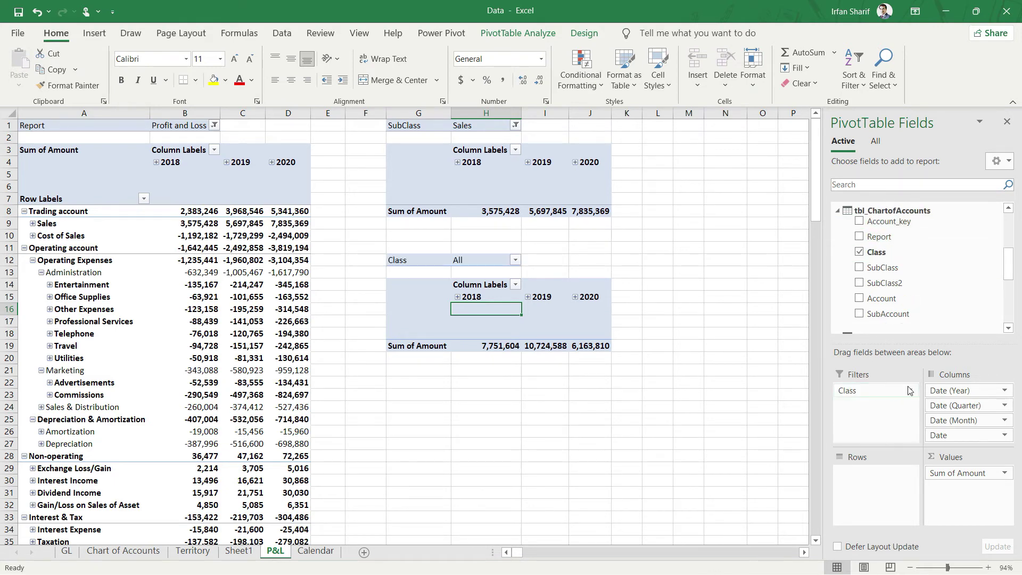
# Step: Filter the lower duplicate pivot table's Class to Trading account
pyautogui.click(515, 259)
pyautogui.click(370, 292)
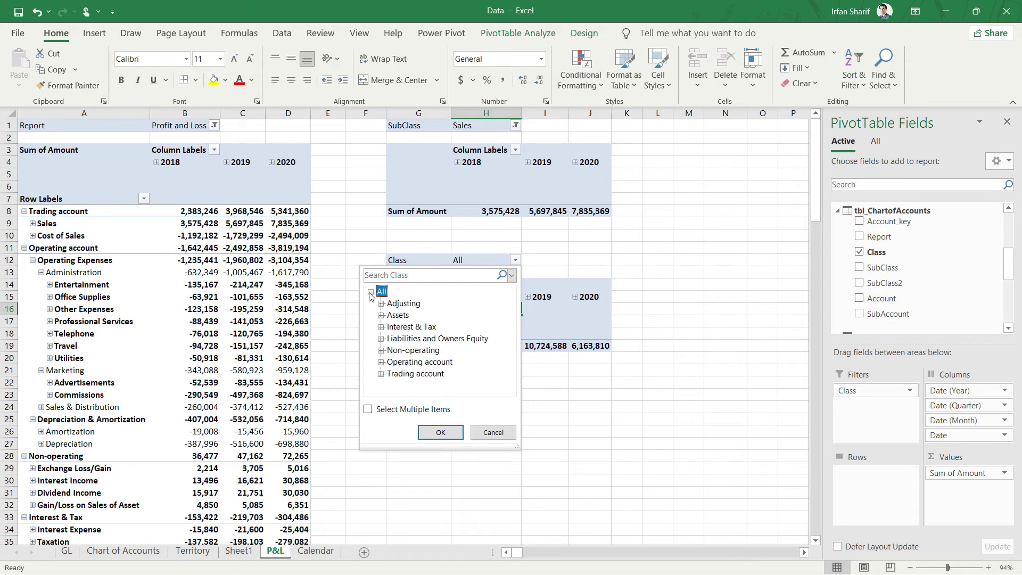
pyautogui.click(419, 374)
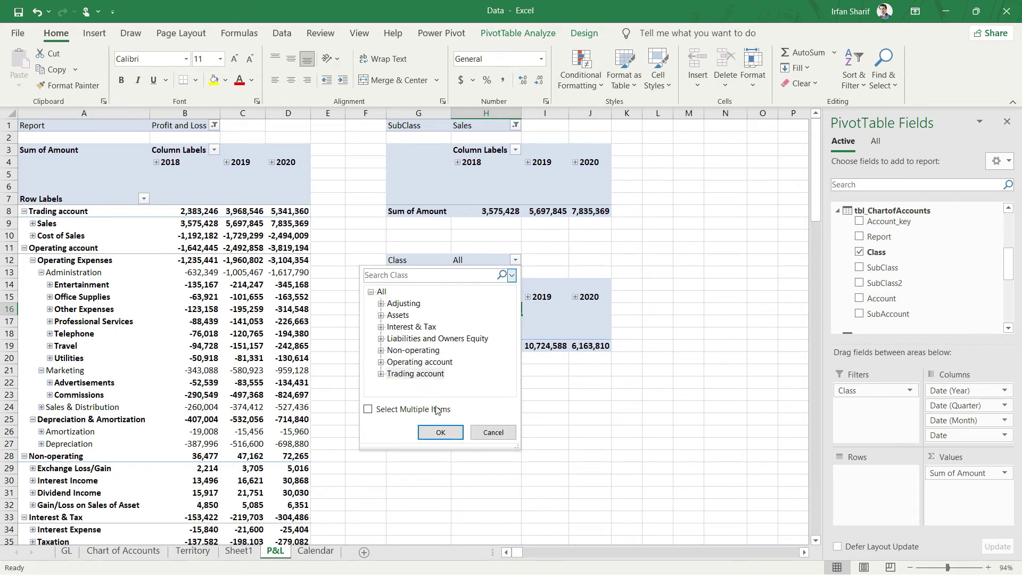
pyautogui.click(419, 374)
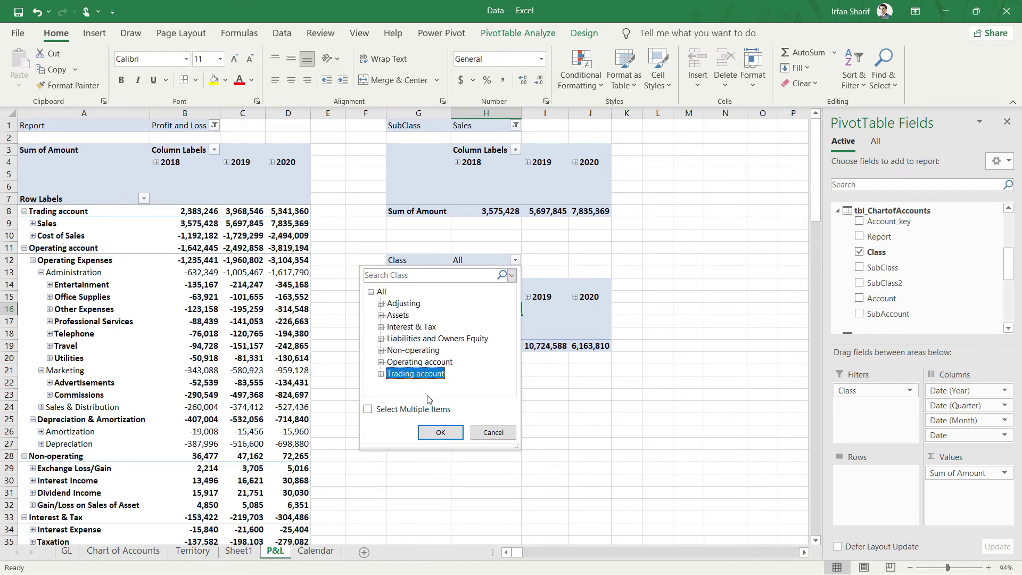
pyautogui.click(441, 432)
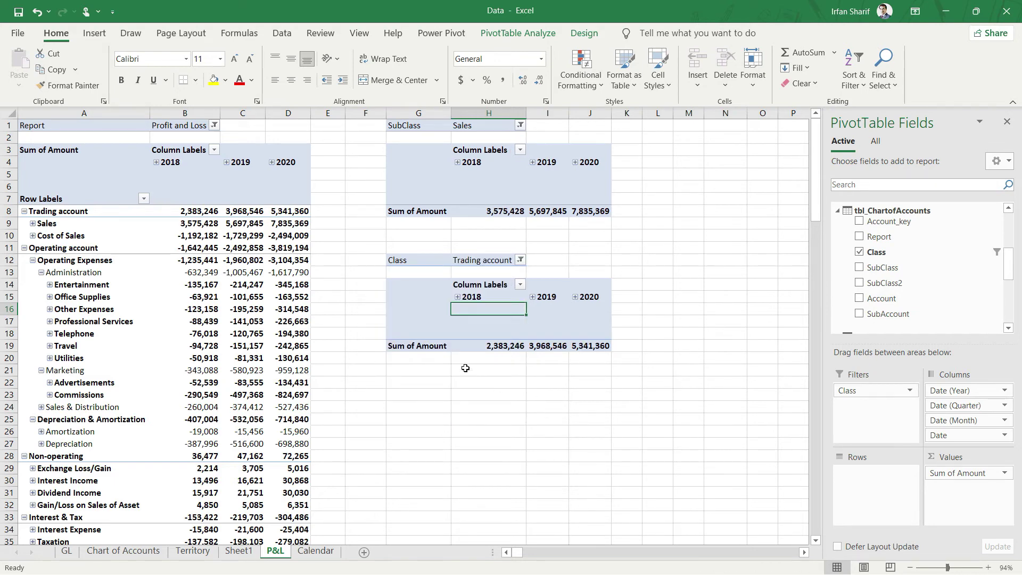
# Step: Compare the lower pivot table's yearly amounts with the Trading account row of the profit and loss report
pyautogui.click(504, 349)
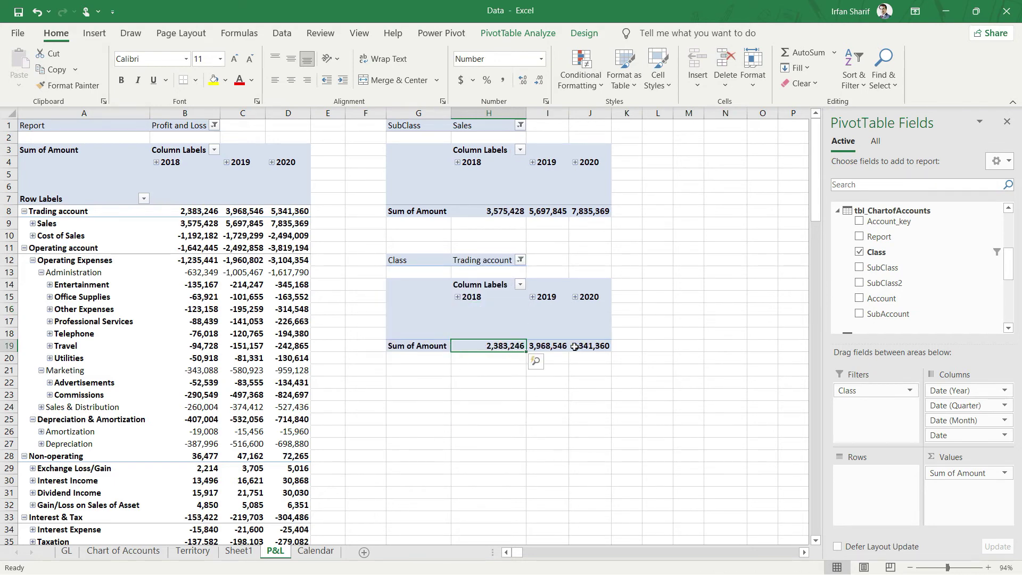
pyautogui.click(204, 210)
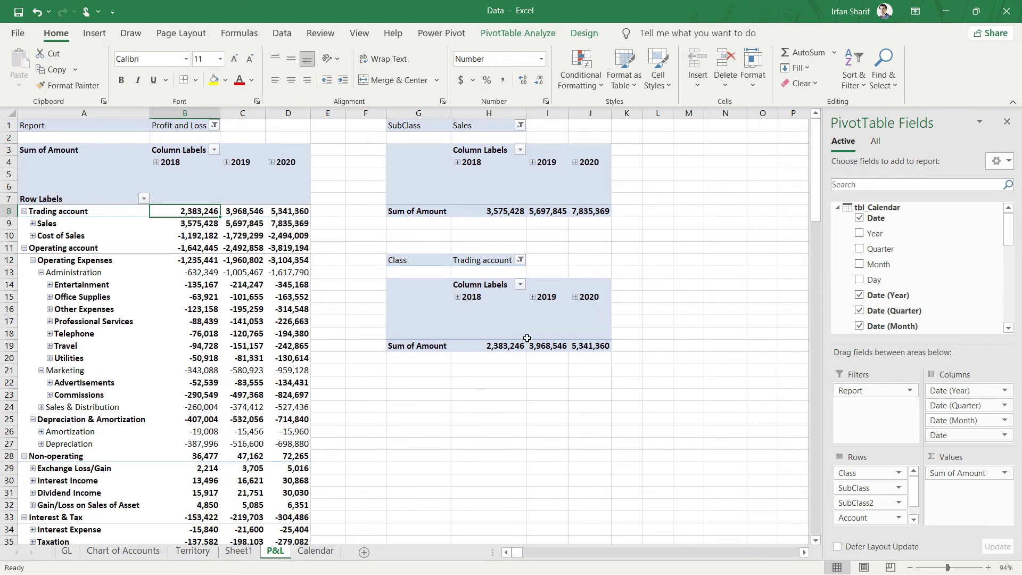
pyautogui.click(598, 345)
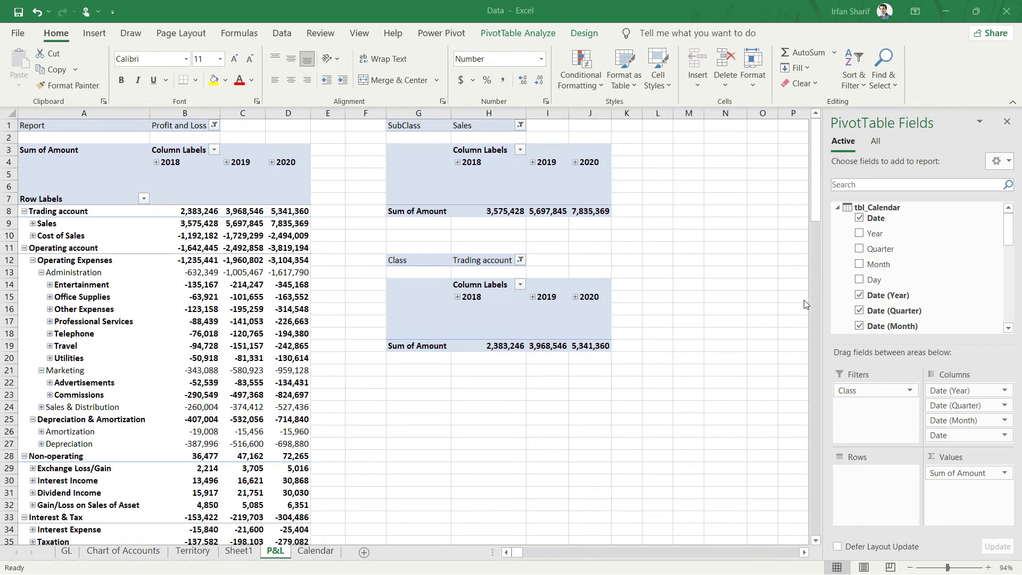
# Step: Duplicate the Trading account pivot table to cell G22 and remove the Class filter from the copy
pyautogui.click(417, 262)
pyautogui.hotkey('shift', 'Down')
pyautogui.hotkey('shift', 'Down')
pyautogui.hotkey('shift', 'Down')
pyautogui.hotkey('shift', 'Down')
pyautogui.hotkey('shift', 'Down')
pyautogui.hotkey('shift', 'Down')
pyautogui.hotkey('shift', 'Down')
pyautogui.hotkey('shift', 'Right')
pyautogui.hotkey('shift', 'Right')
pyautogui.hotkey('shift', 'Right')
pyautogui.hotkey('shift', 'Right')
pyautogui.hotkey('shift', 'Left')
pyautogui.hotkey('ctrl', 'c')
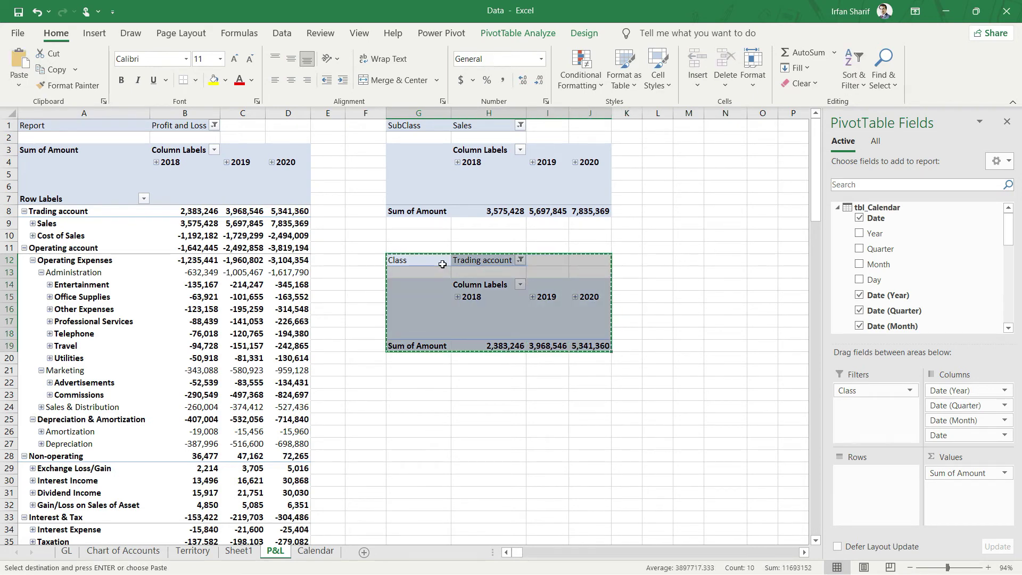
pyautogui.click(430, 384)
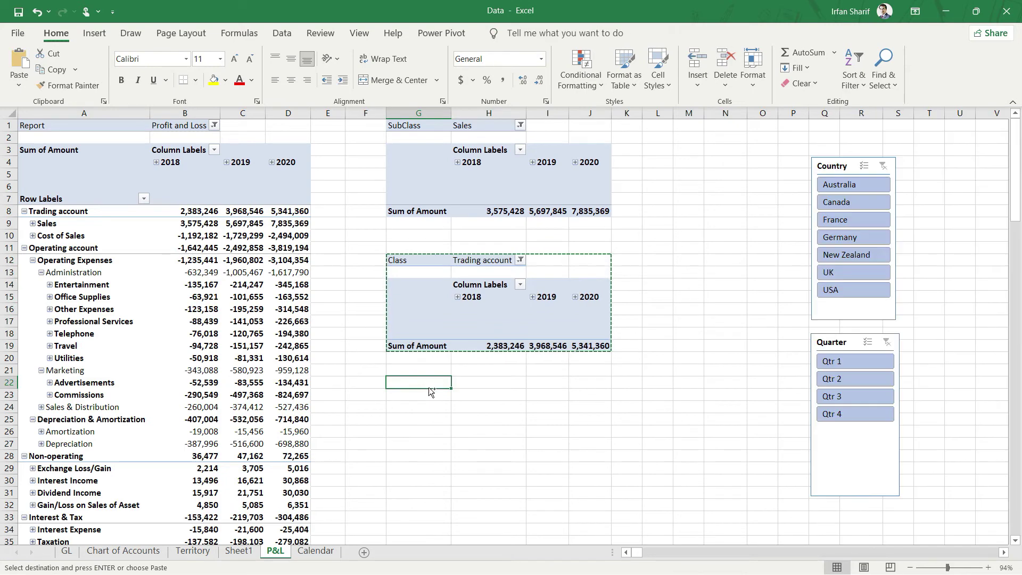
pyautogui.press('Return')
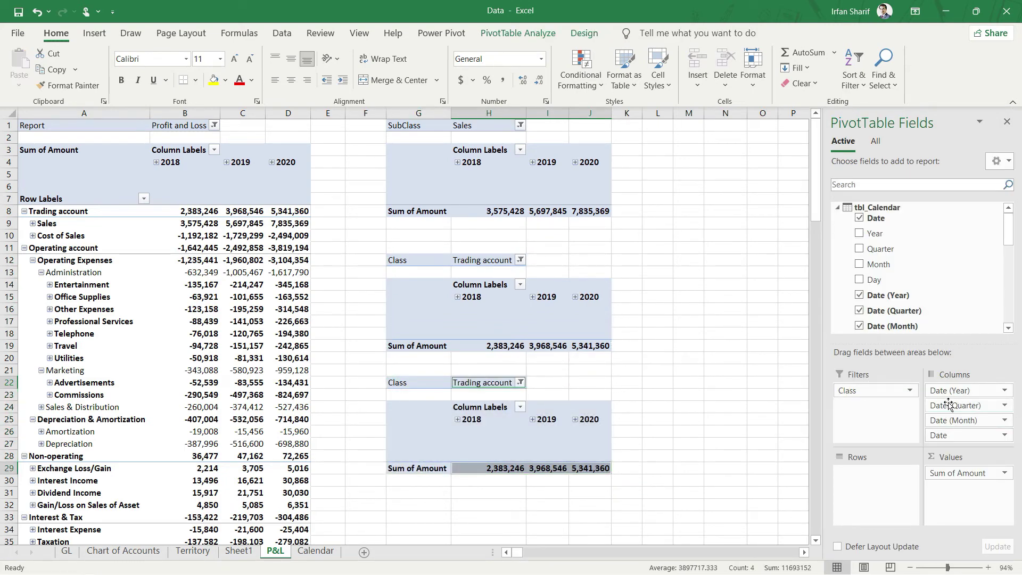
pyautogui.moveTo(896, 392); pyautogui.dragTo(720, 380)
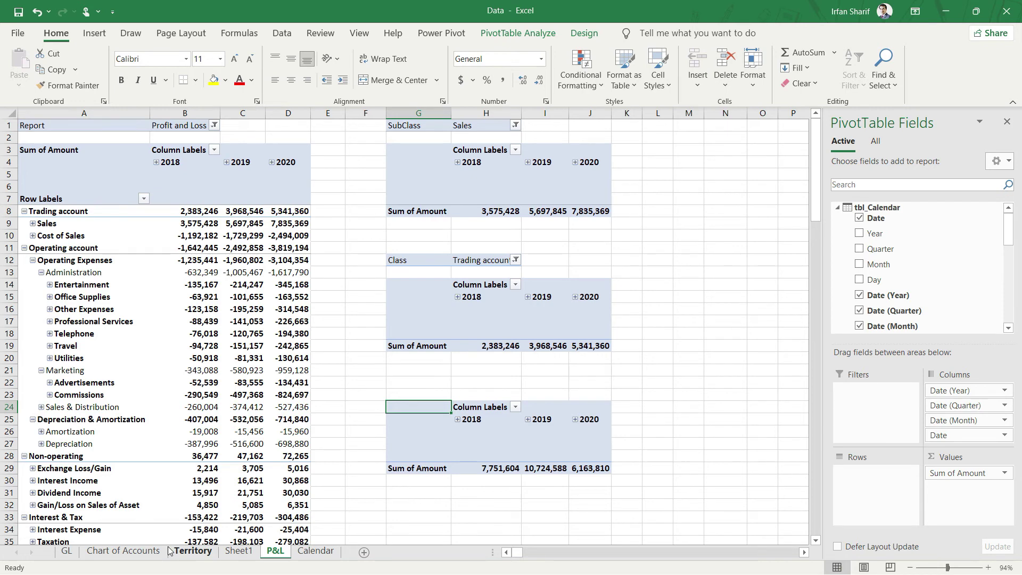
# Step: Examine on the Chart of Accounts sheet which SubClass rows belong to the Trading account and Operating account classes, including Depreciation & Amortization
pyautogui.click(136, 551)
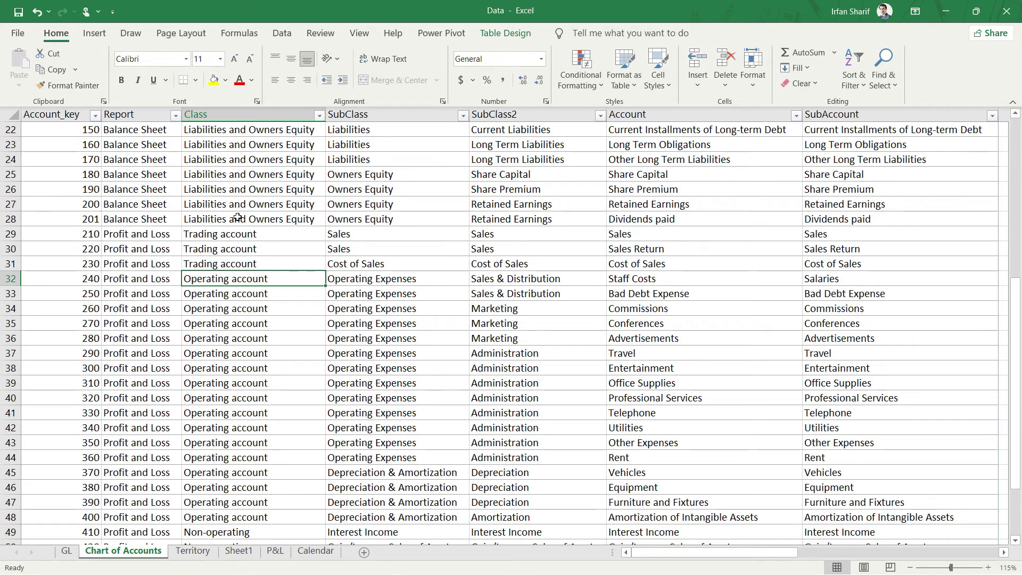
pyautogui.click(238, 249)
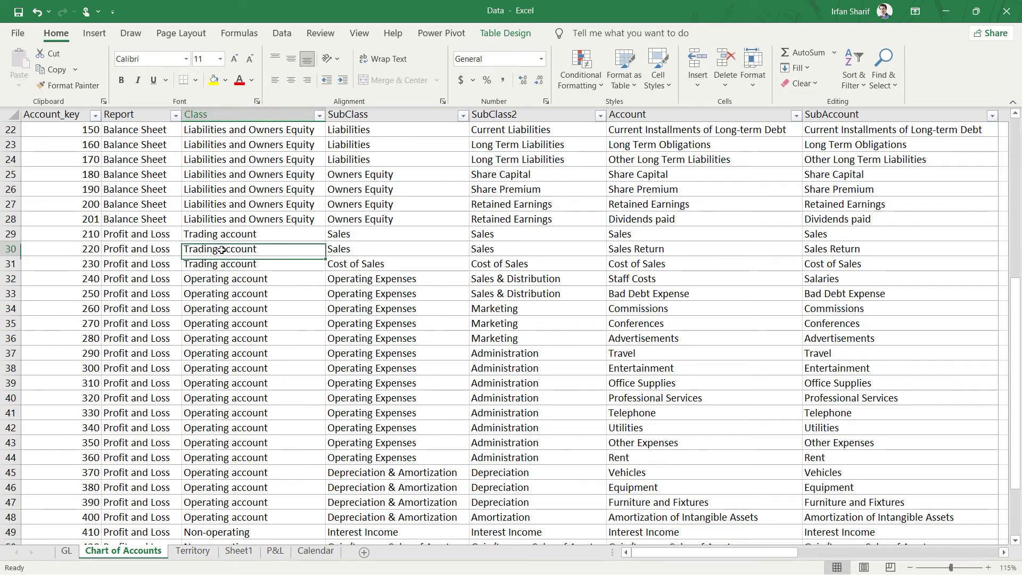
pyautogui.click(254, 265)
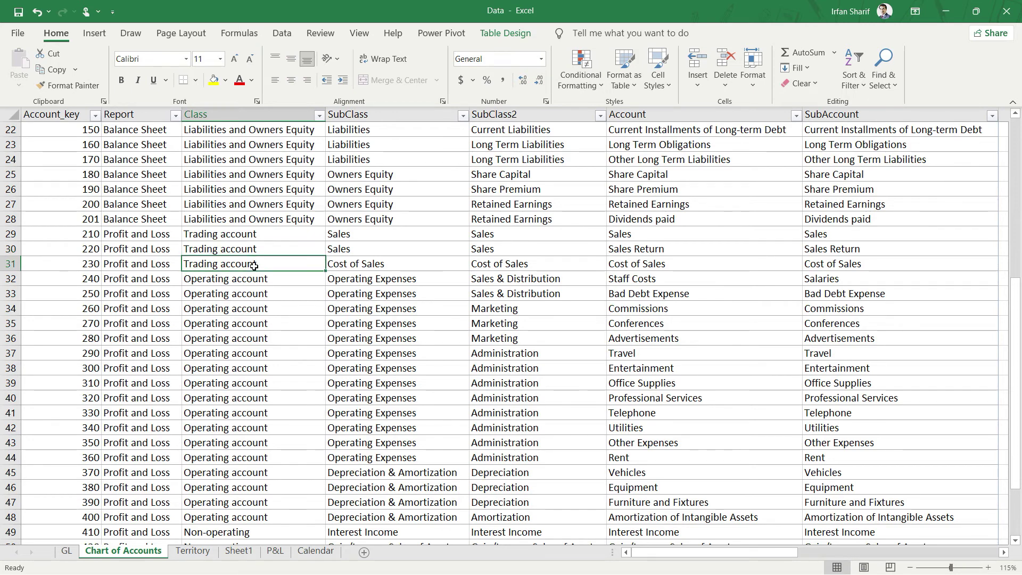
pyautogui.click(240, 298)
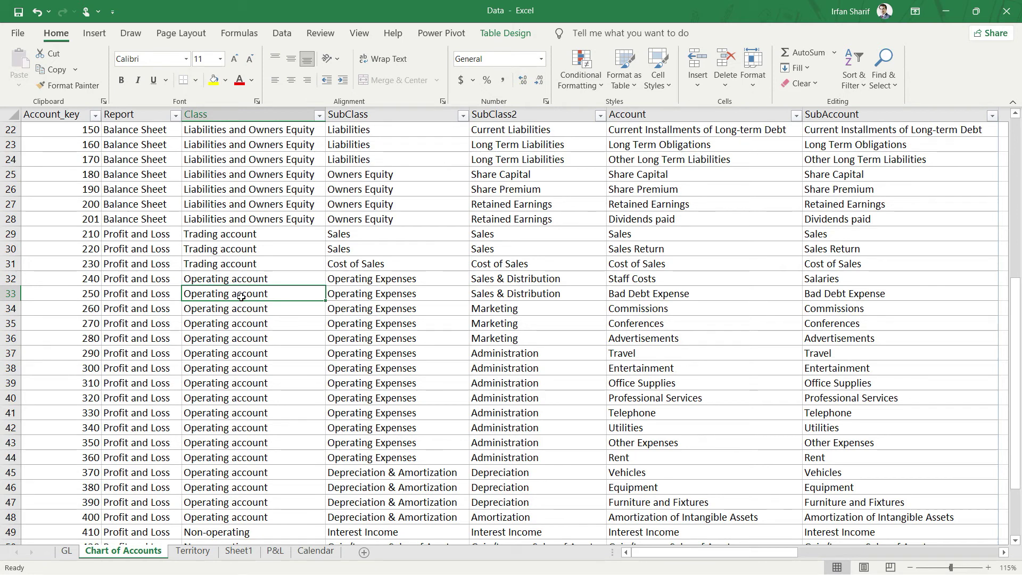
pyautogui.click(375, 477)
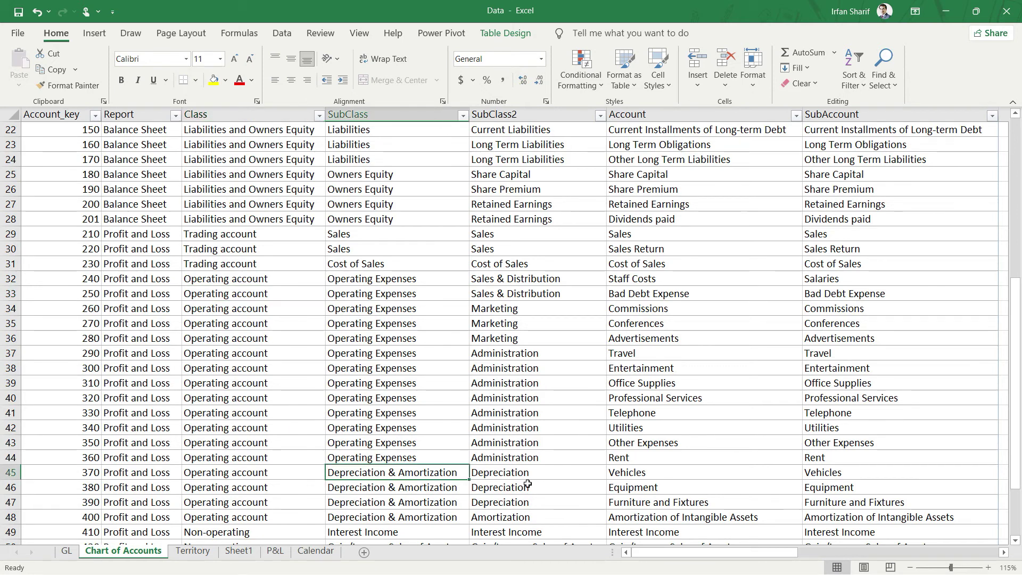
pyautogui.hotkey('shift', 'Down')
pyautogui.hotkey('shift', 'Down')
pyautogui.hotkey('shift', 'Down')
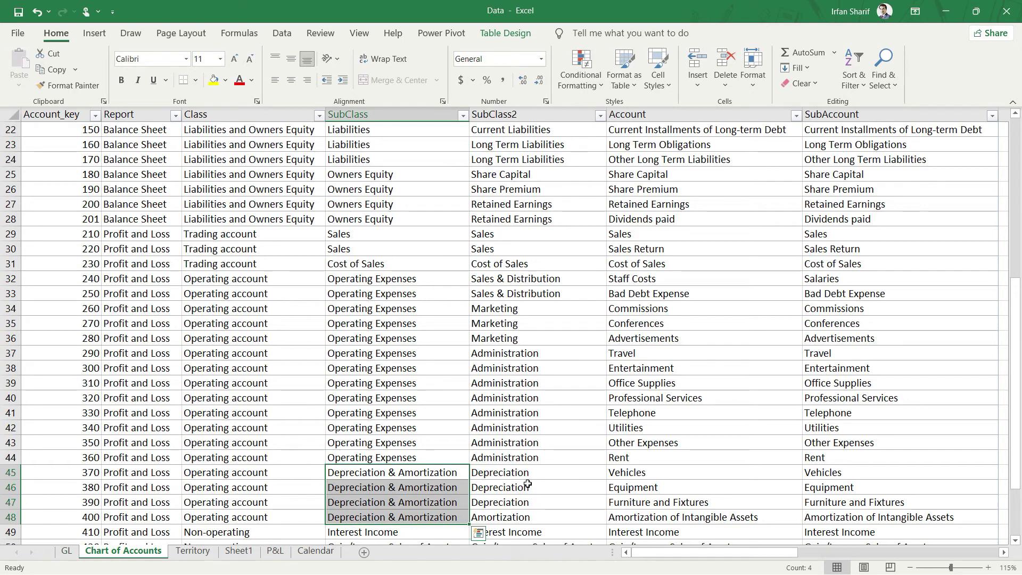
pyautogui.press('Up')
pyautogui.hotkey('shift', 'Up')
pyautogui.hotkey('shift', 'Up')
pyautogui.hotkey('shift', 'Up')
pyautogui.hotkey('shift', 'Up')
pyautogui.hotkey('shift', 'Up')
pyautogui.hotkey('shift', 'Up')
pyautogui.hotkey('shift', 'Up')
pyautogui.hotkey('shift', 'Up')
pyautogui.hotkey('shift', 'Up')
pyautogui.hotkey('shift', 'Up')
pyautogui.hotkey('shift', 'Up')
pyautogui.hotkey('shift', 'Up')
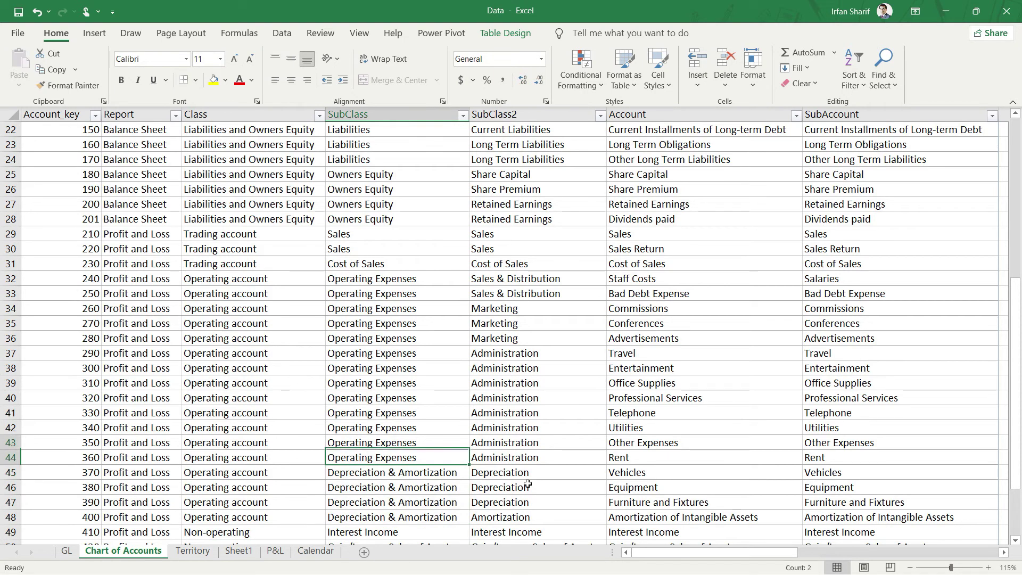
pyautogui.hotkey('shift', 'Up')
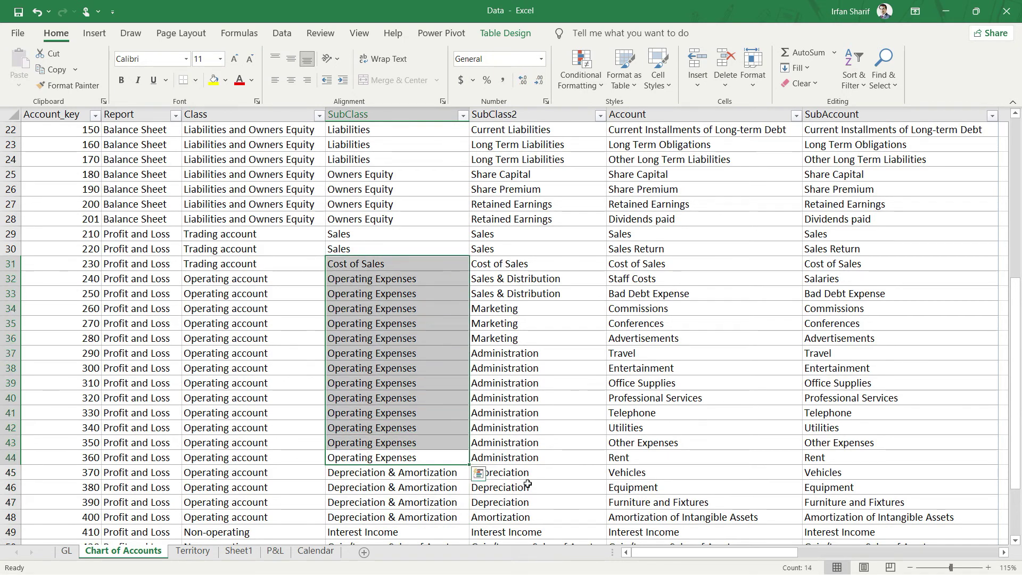
pyautogui.hotkey('shift', 'Up')
pyautogui.hotkey('shift', 'Up')
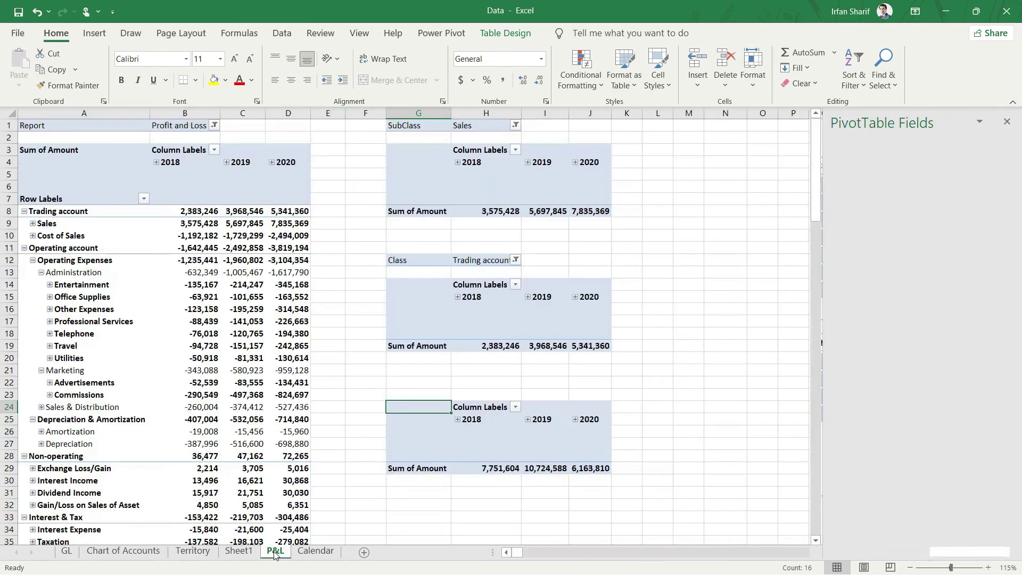
# Step: Add SubClass from tbl_ChartofAccounts as the report filter of the third small pivot table on the P&L sheet
pyautogui.click(275, 550)
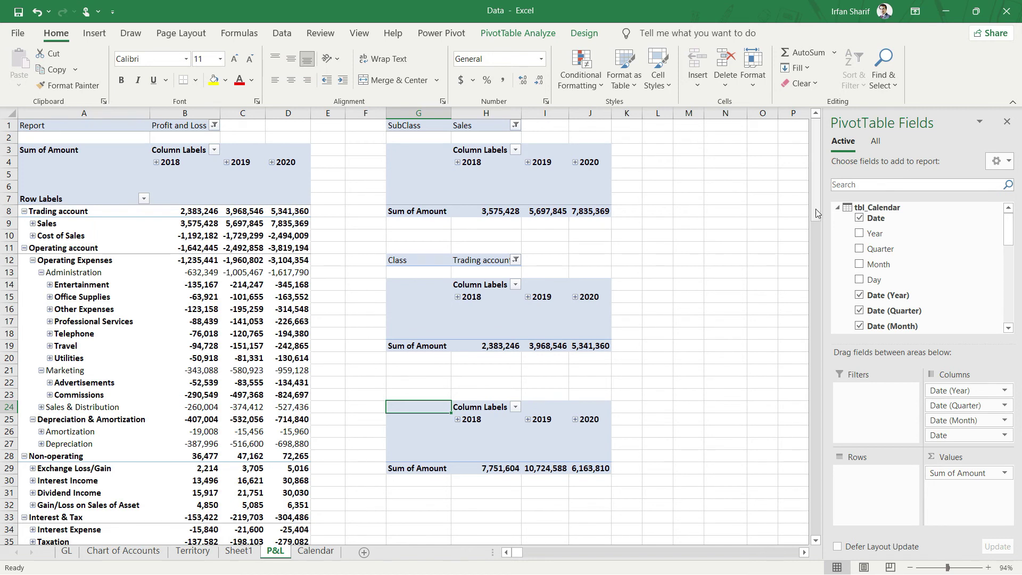
pyautogui.click(837, 208)
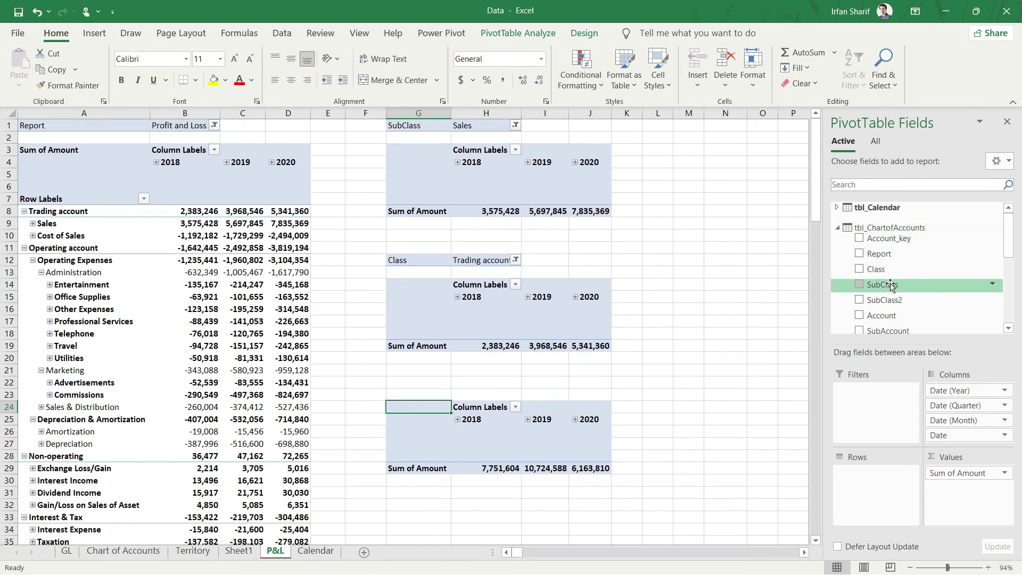
pyautogui.moveTo(890, 286); pyautogui.dragTo(895, 413)
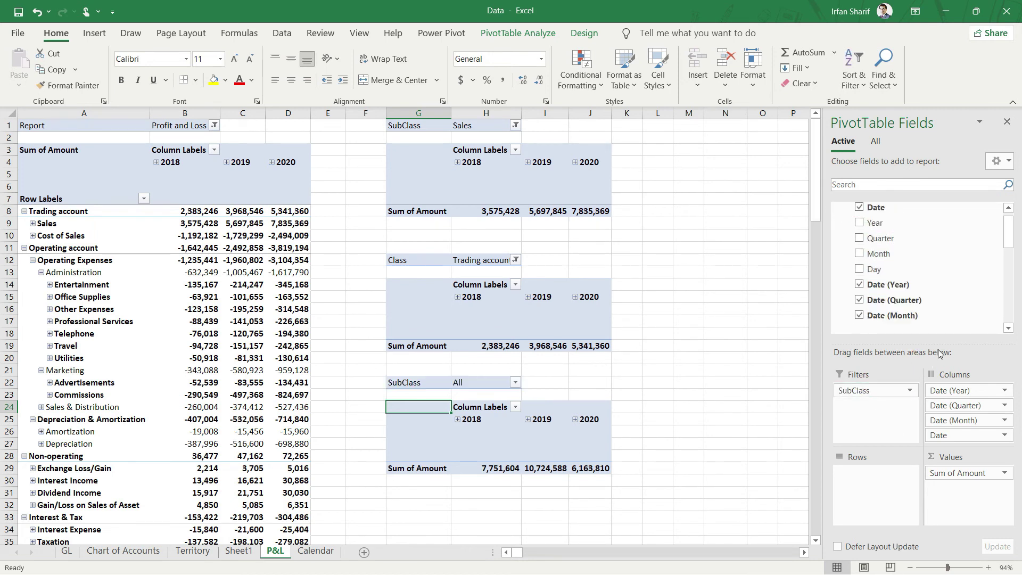
# Step: Filter the third small pivot table's SubClass to multiple items: Cost of Sales, Operating Expenses and Sales
pyautogui.click(515, 382)
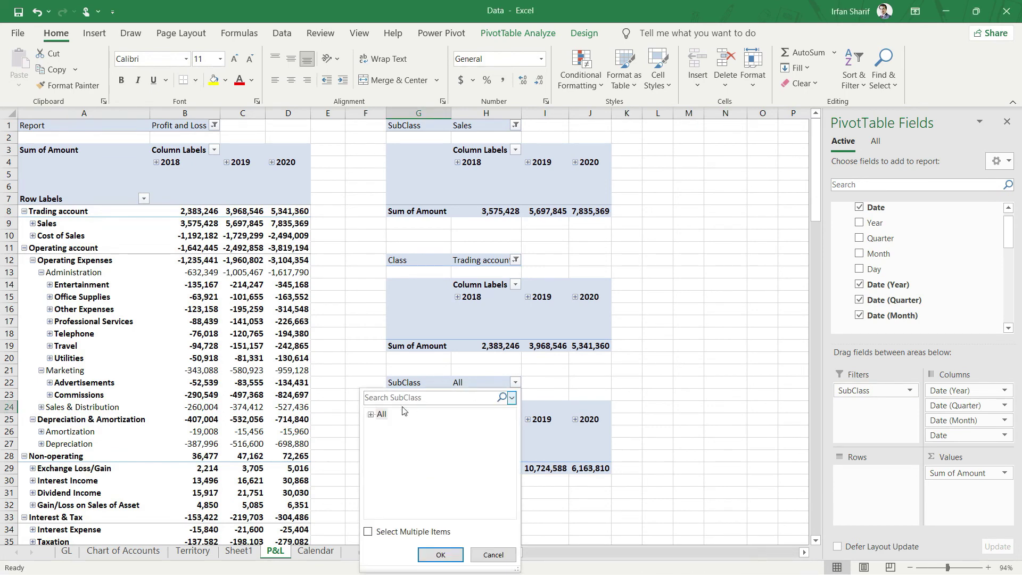
pyautogui.click(372, 414)
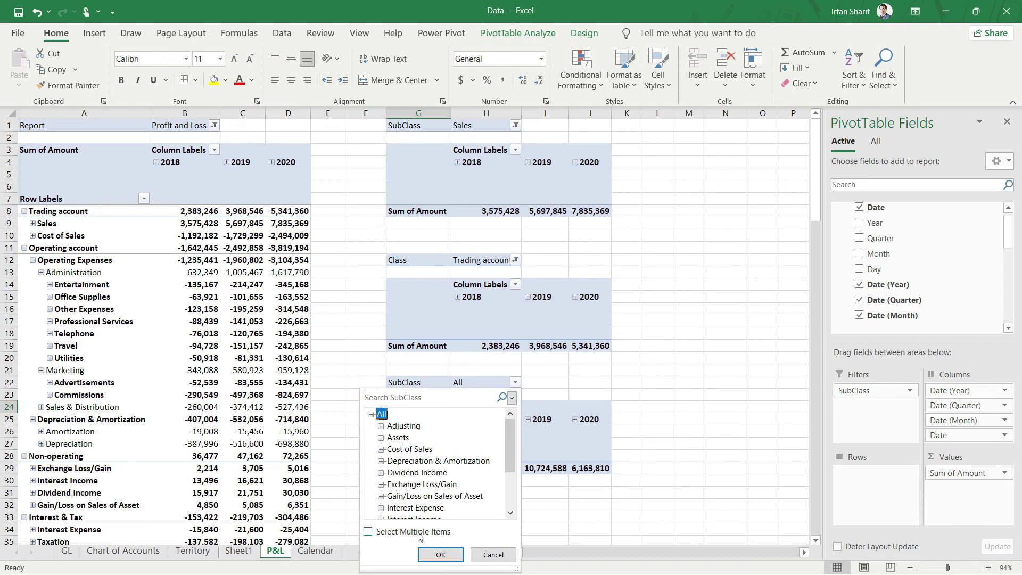
pyautogui.click(367, 533)
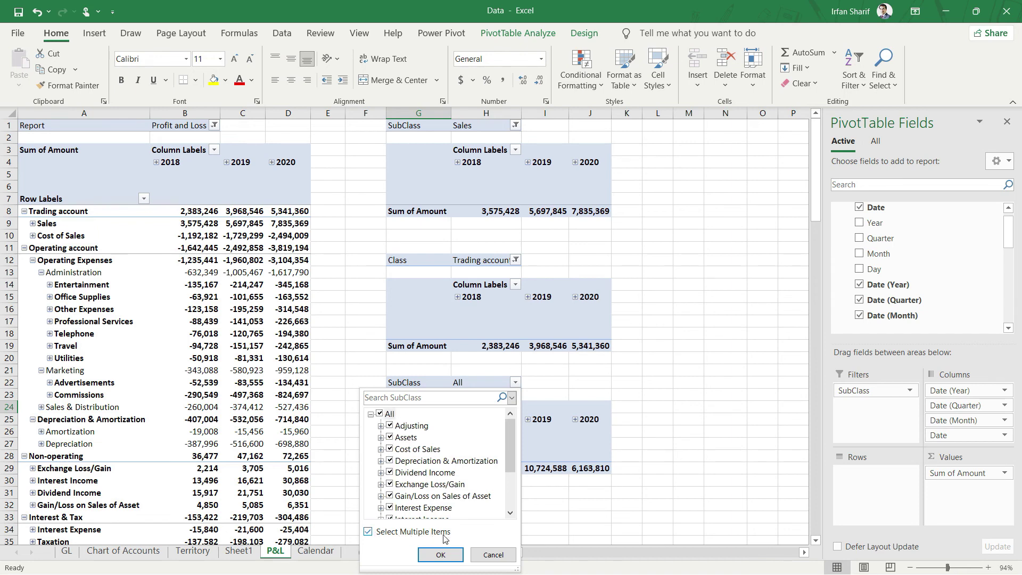
pyautogui.click(380, 413)
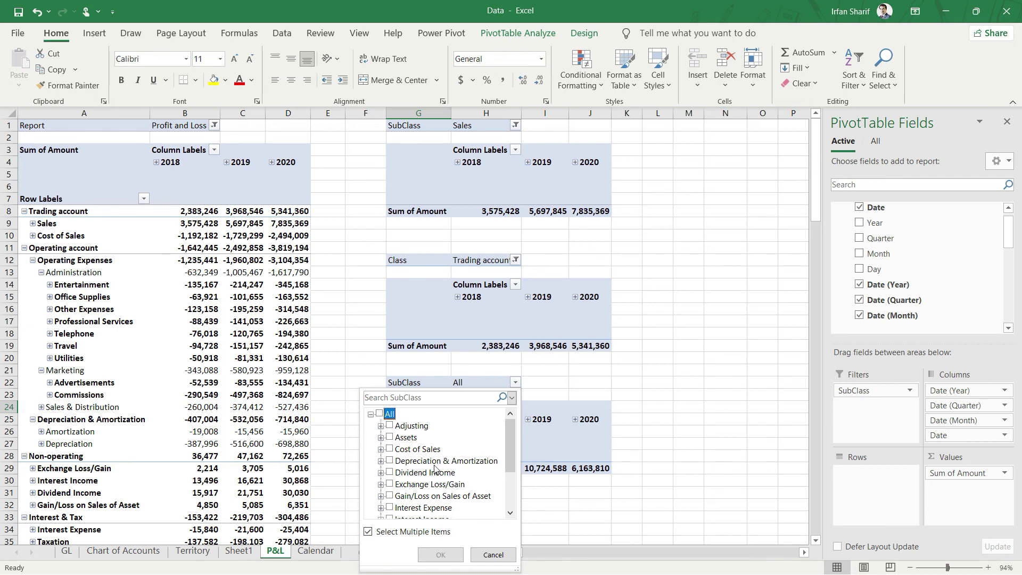
pyautogui.click(390, 449)
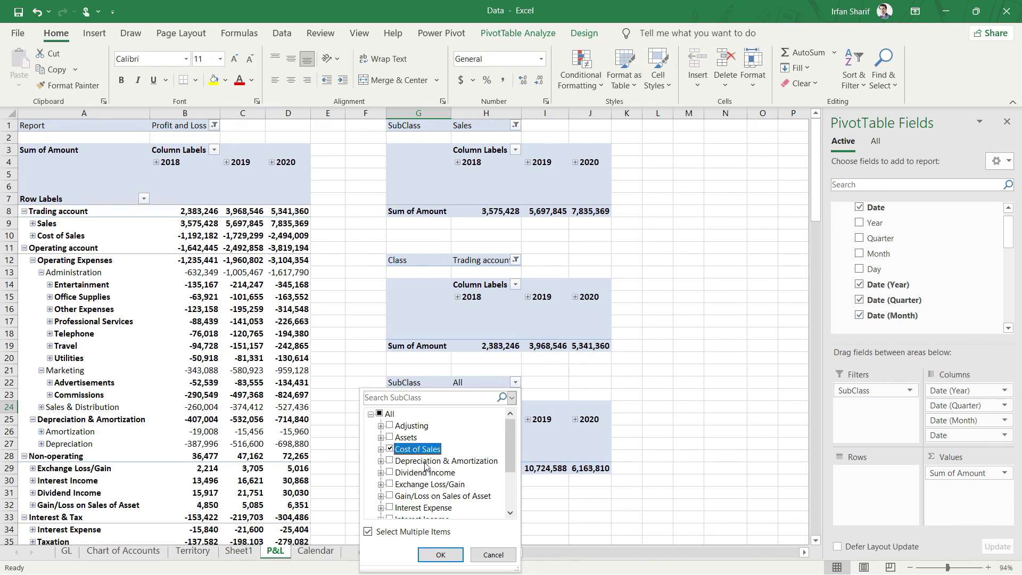
pyautogui.scroll(-2, 425, 467)
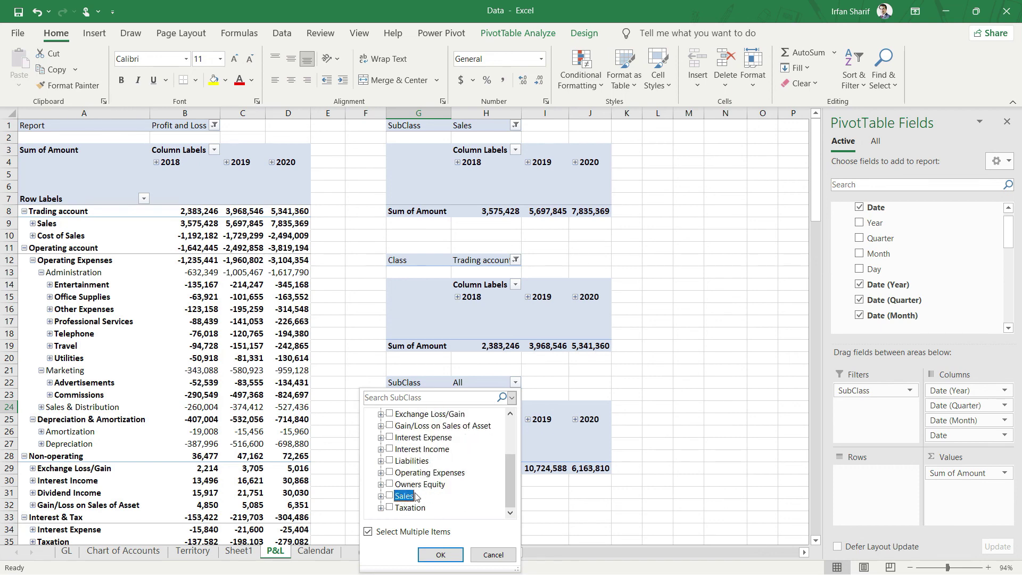
pyautogui.click(390, 496)
pyautogui.click(390, 473)
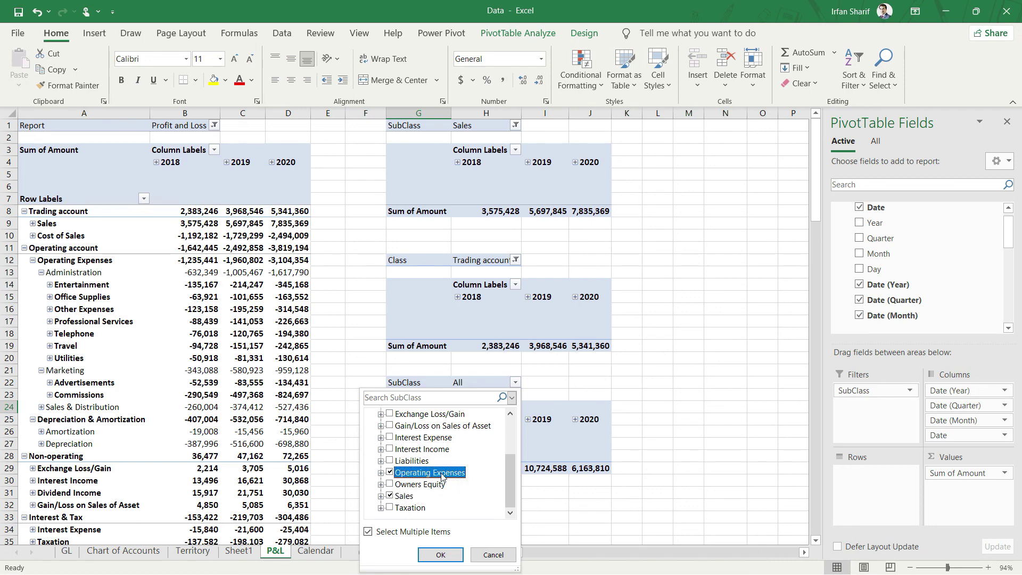
pyautogui.scroll(2, 447, 476)
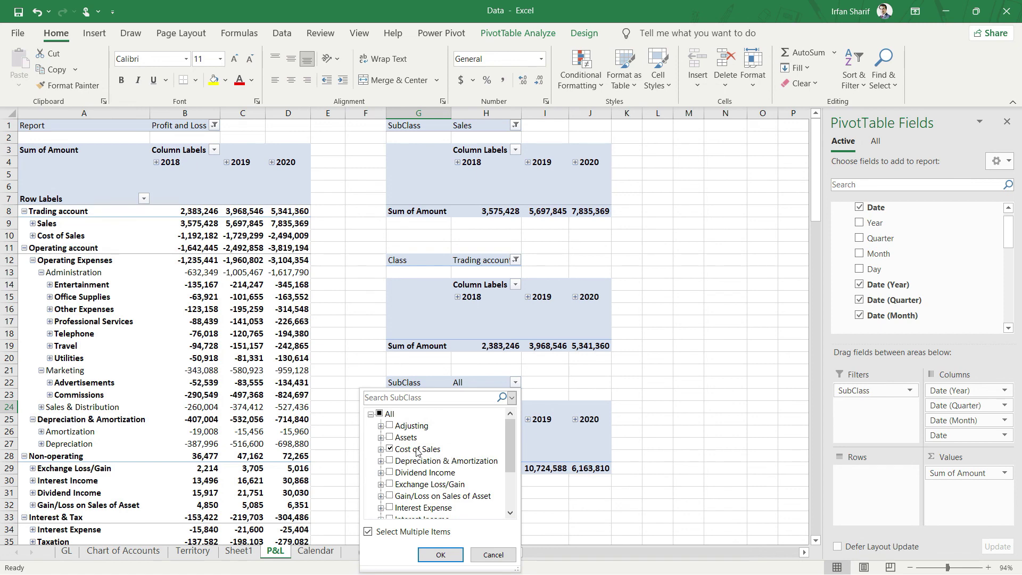
pyautogui.click(441, 554)
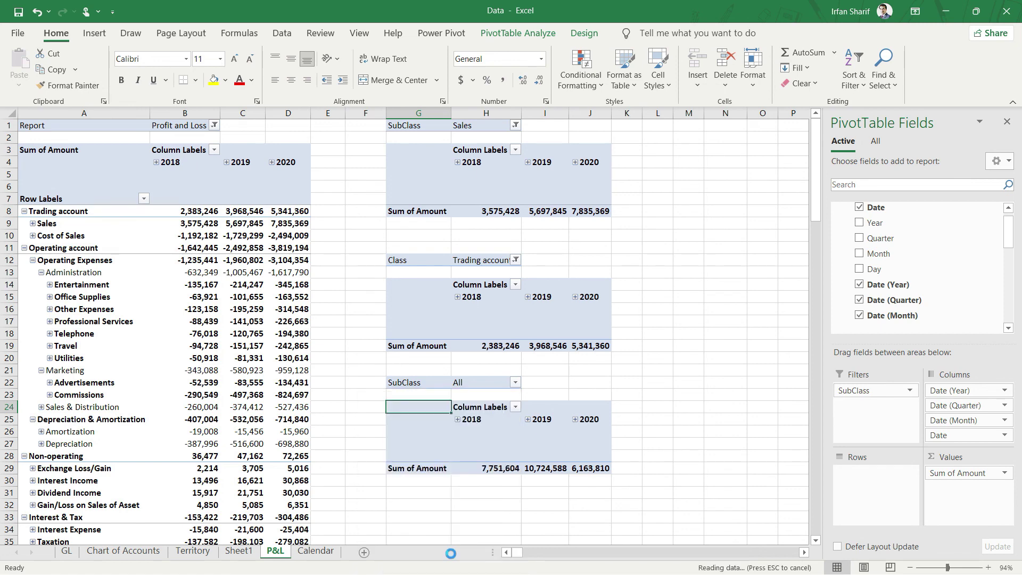
pyautogui.click(518, 467)
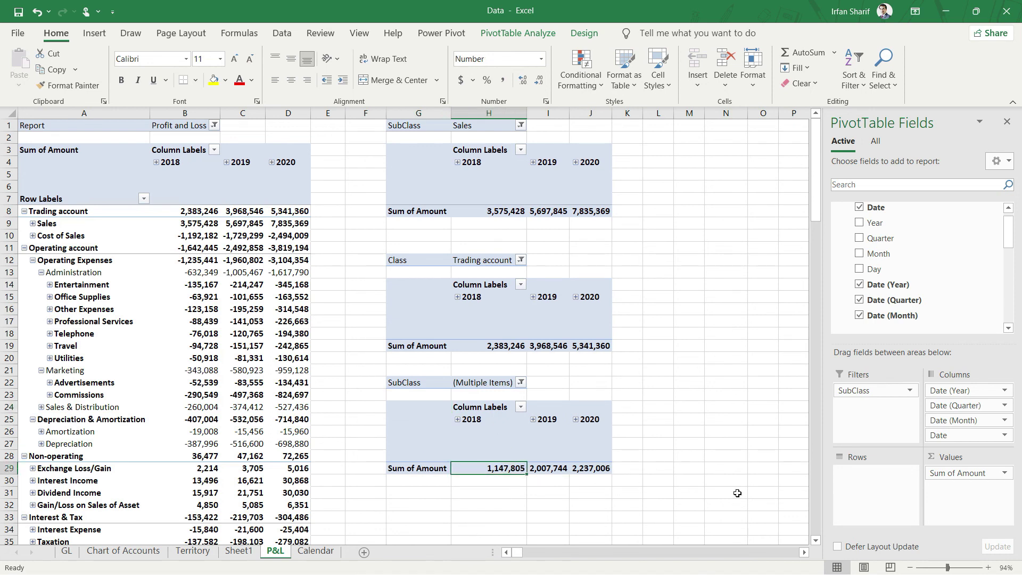